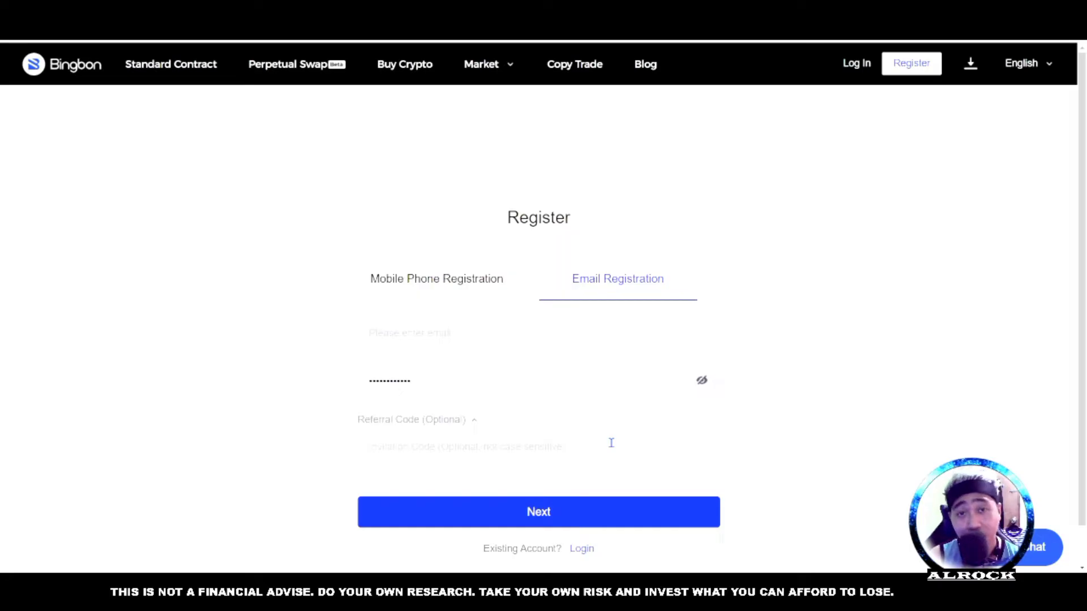
# Go to the login page for an existing account, open the copy-trade trader list and browse the ranked traders.
pyautogui.click(582, 550)
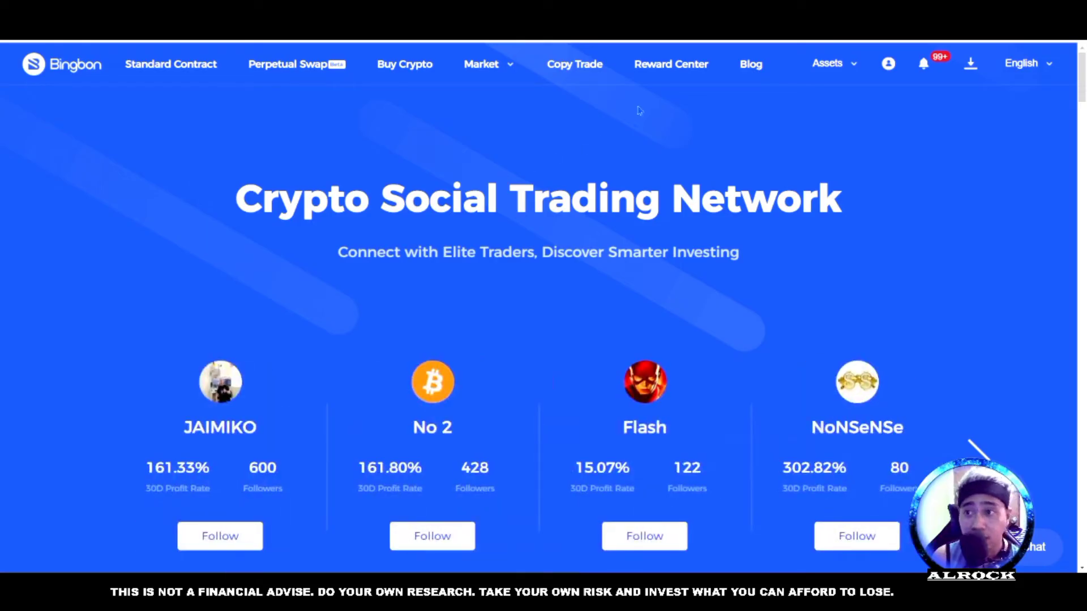
pyautogui.click(583, 71)
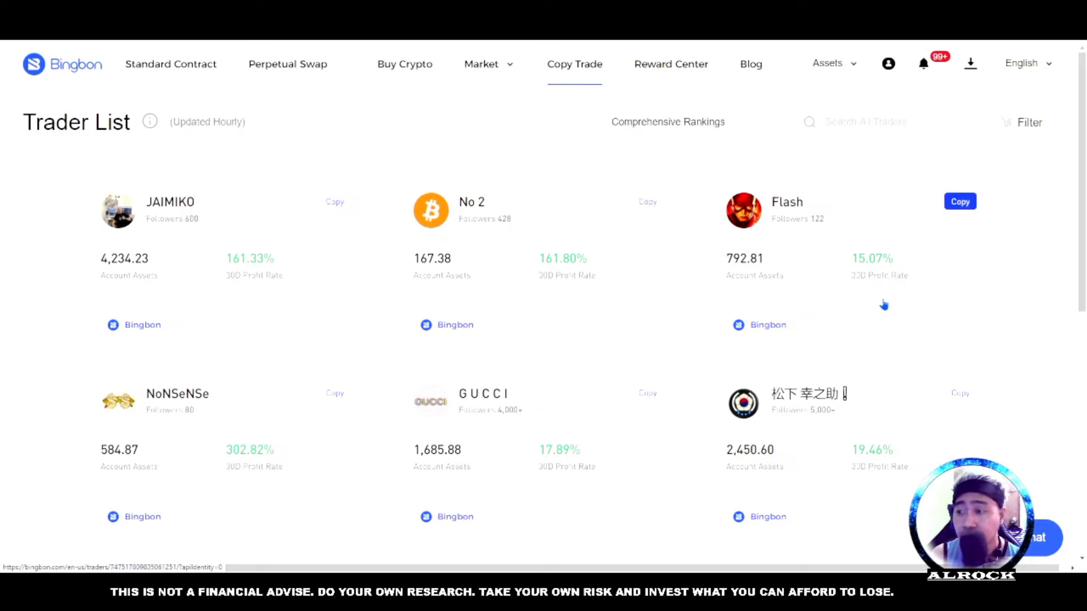
pyautogui.scroll(-1, 900, 315)
pyautogui.scroll(-5, 954, 321)
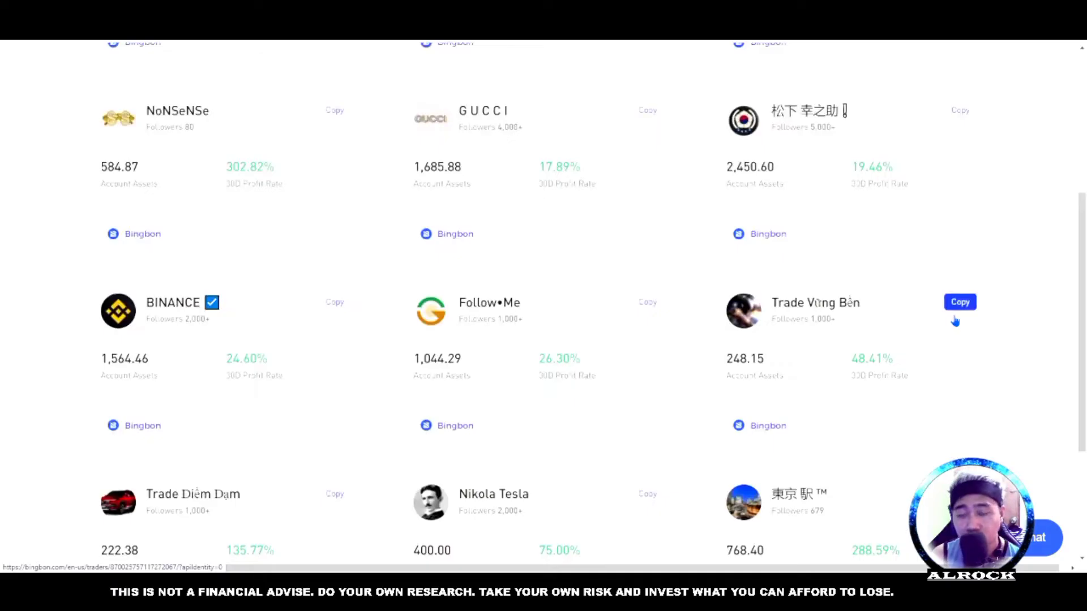
pyautogui.scroll(4, 955, 322)
pyautogui.scroll(2, 955, 322)
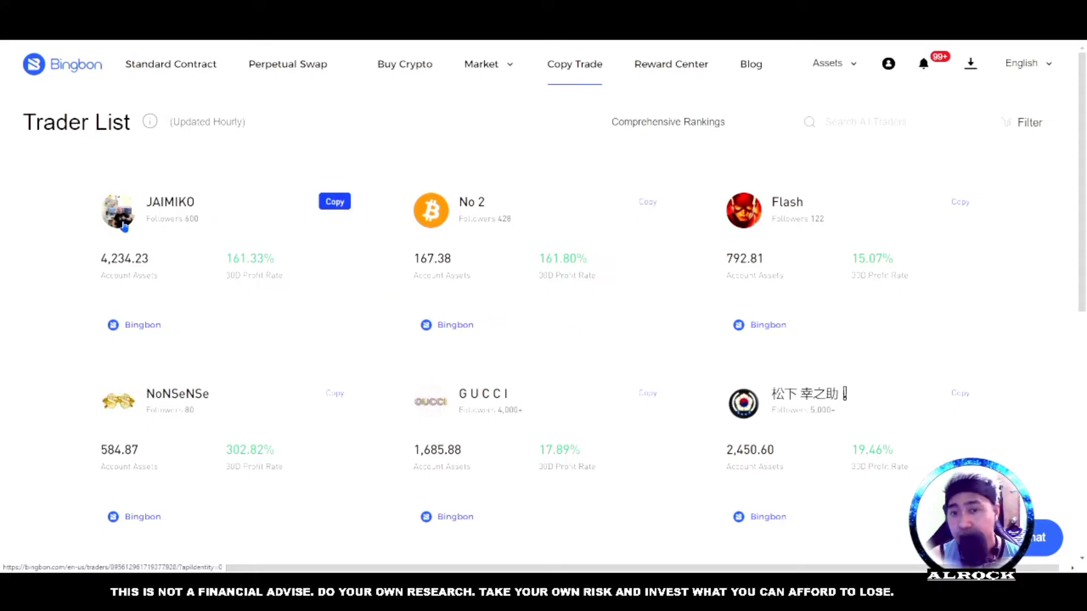
# Open the first-ranked trader's profile and review the account details and the 30-day profit rate chart.
pyautogui.click(118, 215)
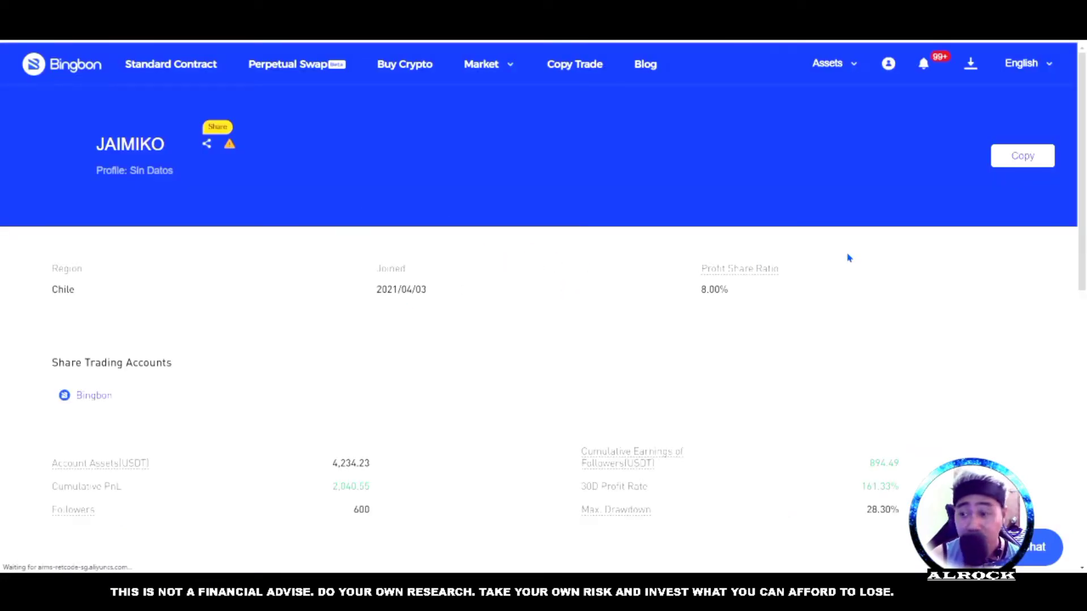
pyautogui.scroll(-10, 848, 258)
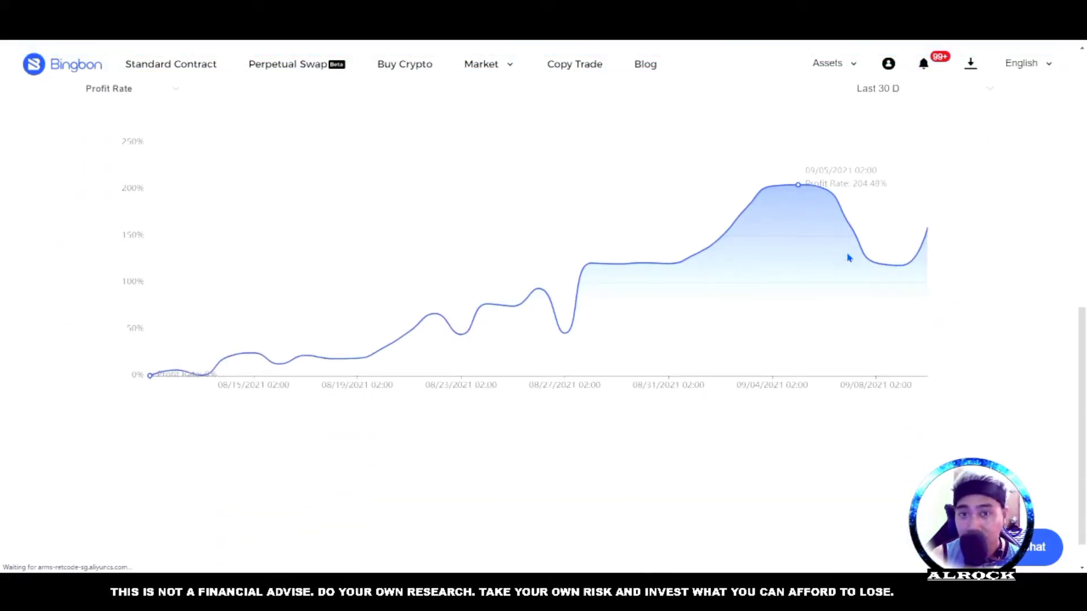
pyautogui.scroll(2, 848, 255)
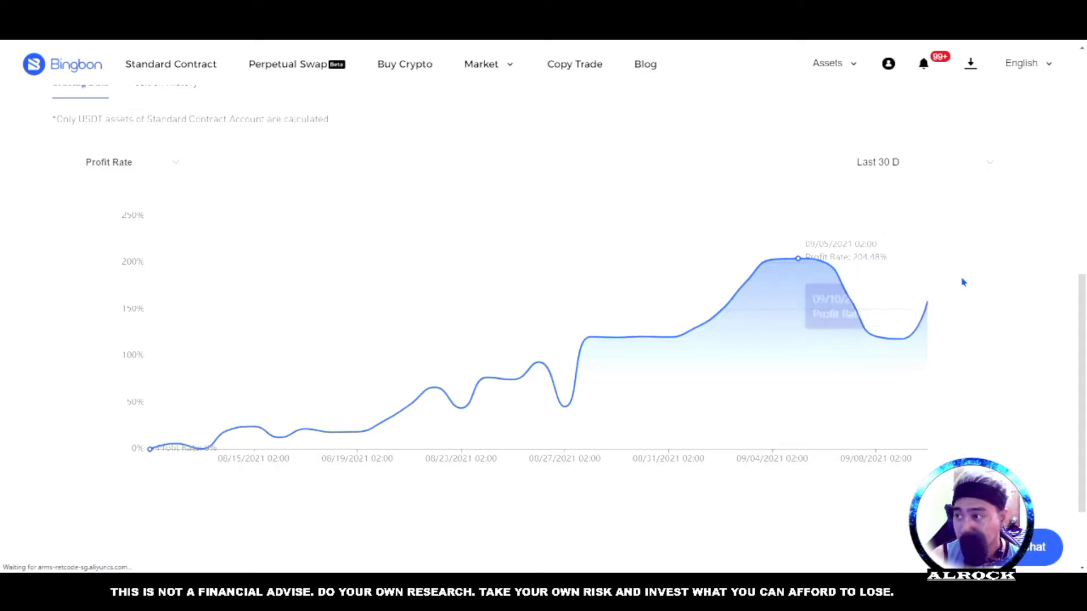
pyautogui.scroll(5, 962, 282)
# Show the trader's position history, load more rows and examine leverage, follower earnings, margin and profit rate per trade.
pyautogui.click(177, 260)
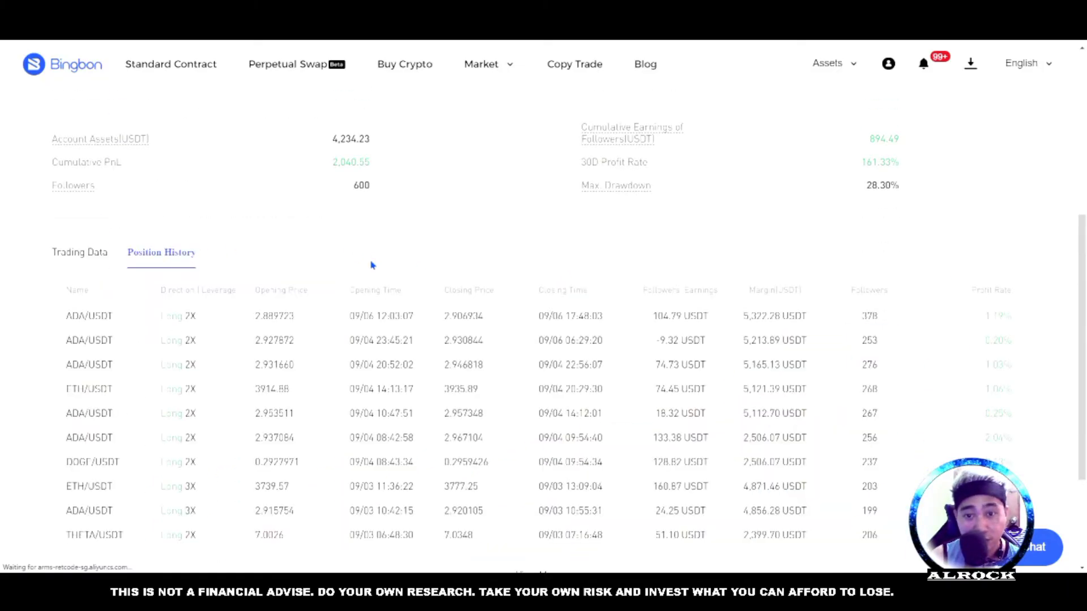
pyautogui.scroll(-2, 843, 285)
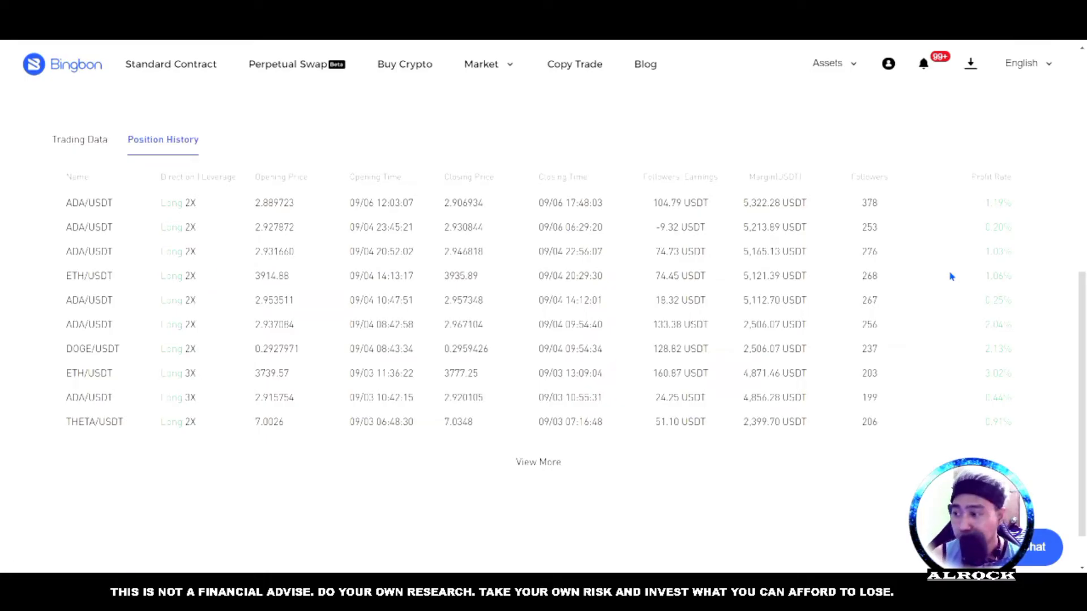
pyautogui.click(548, 462)
pyautogui.scroll(-3, 815, 349)
pyautogui.scroll(-3, 824, 340)
pyautogui.scroll(2, 832, 338)
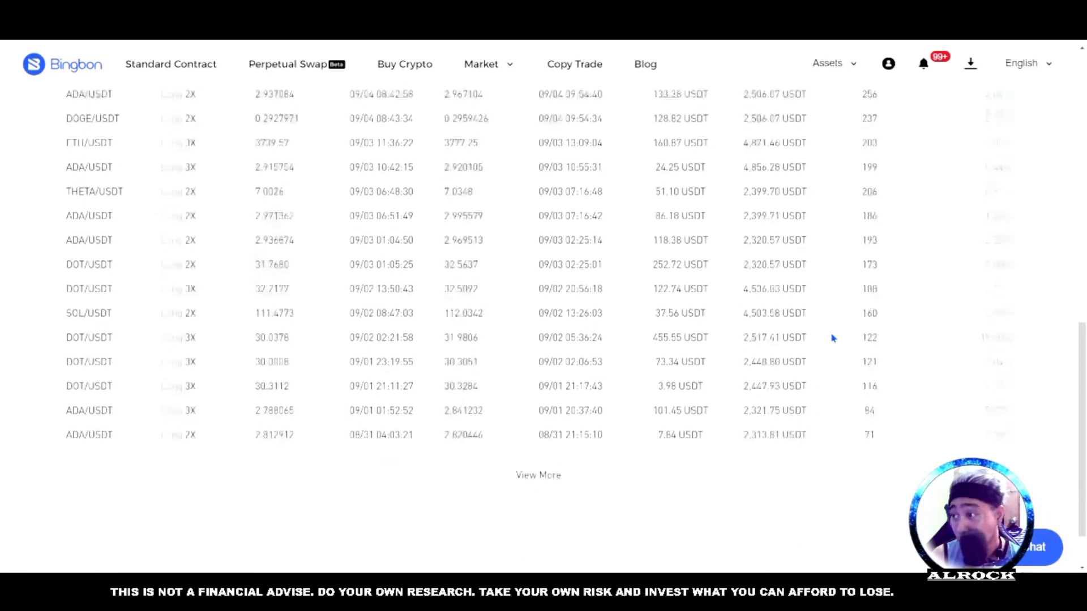
pyautogui.scroll(3, 833, 338)
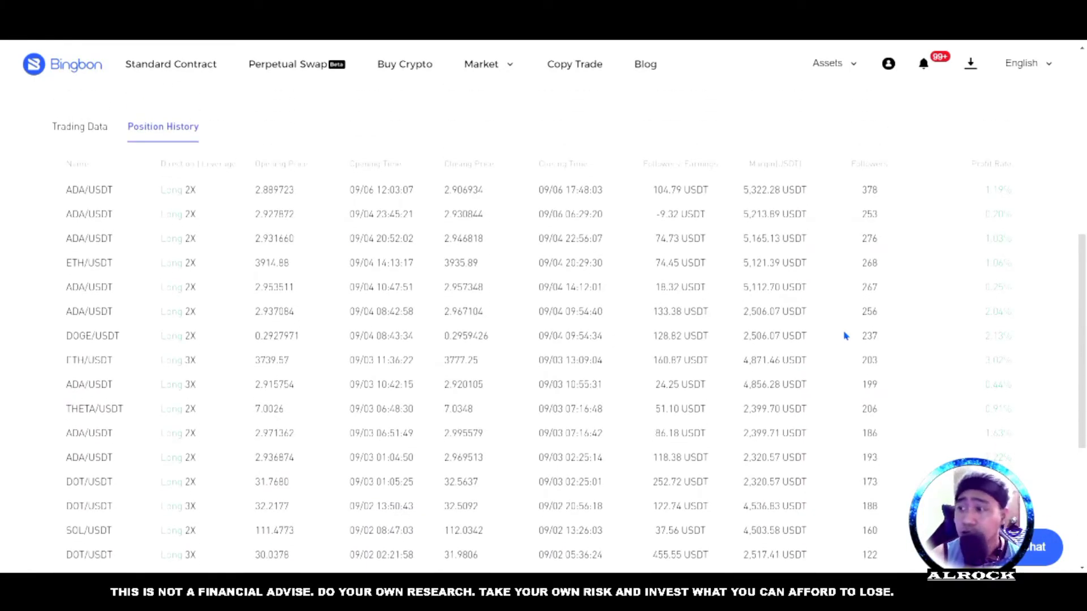
pyautogui.scroll(-1, 941, 258)
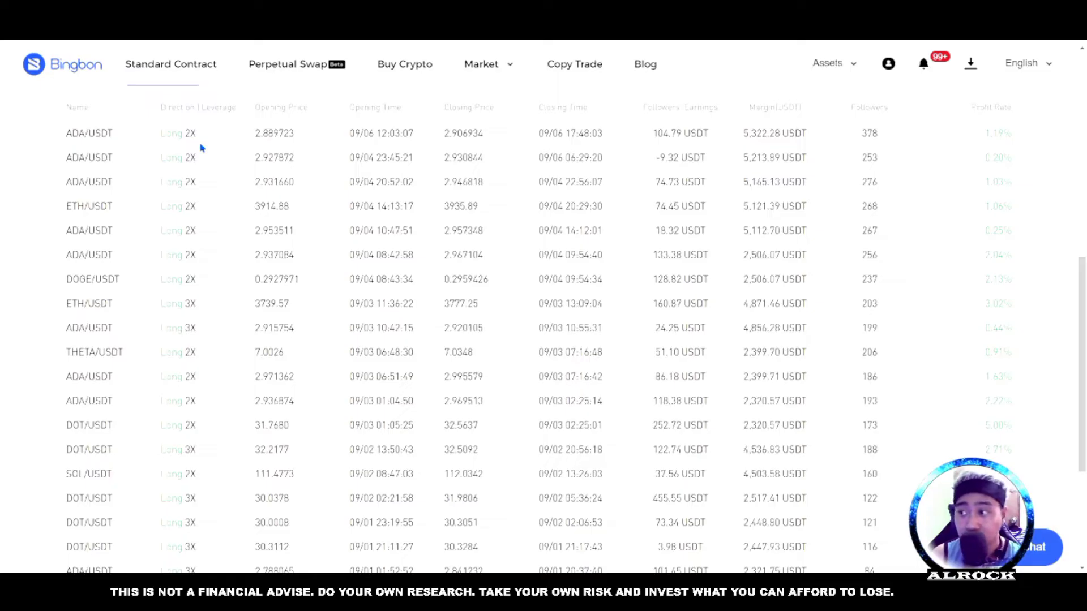
pyautogui.scroll(-2, 1013, 346)
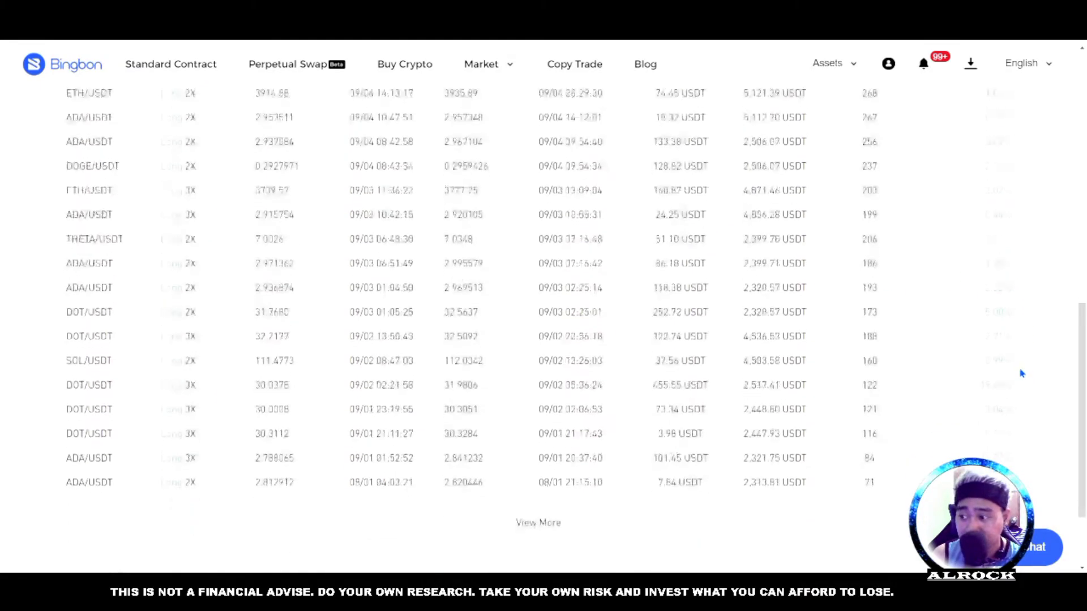
pyautogui.scroll(1, 1016, 376)
pyautogui.scroll(2, 1005, 368)
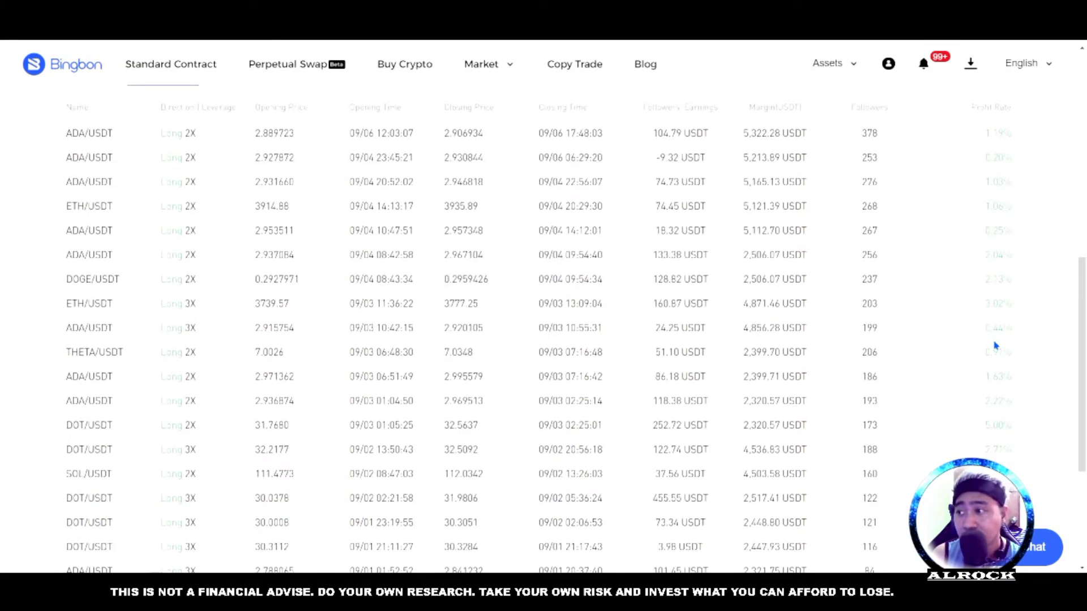
# Review the trader's summary figures, including account assets, cumulative PnL, follower earnings, profit share ratio and maximum drawdown.
pyautogui.scroll(10, 922, 363)
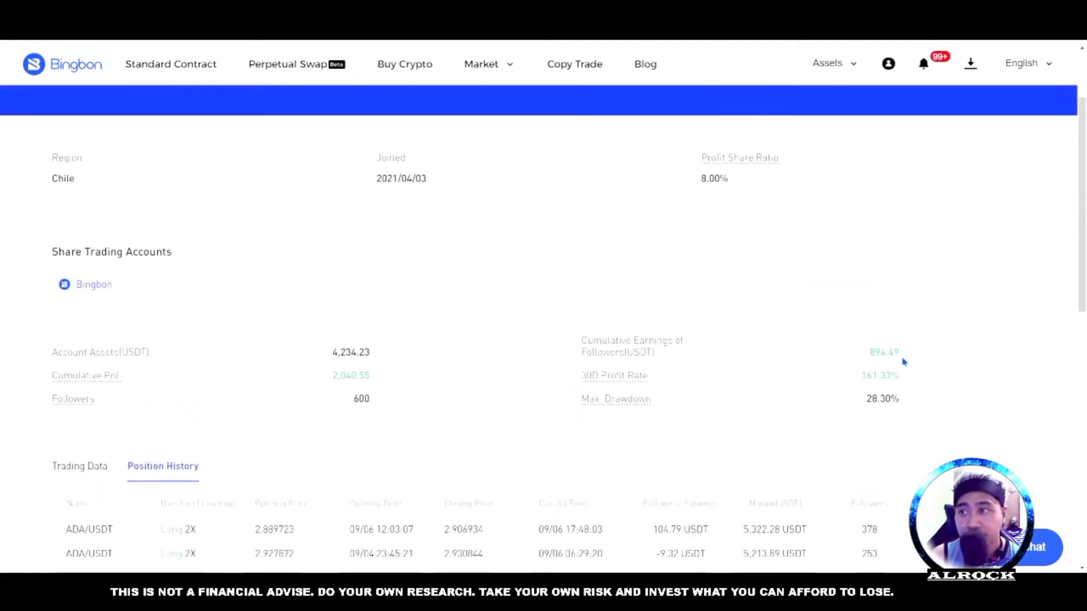
pyautogui.scroll(-5, 903, 363)
pyautogui.scroll(5, 904, 362)
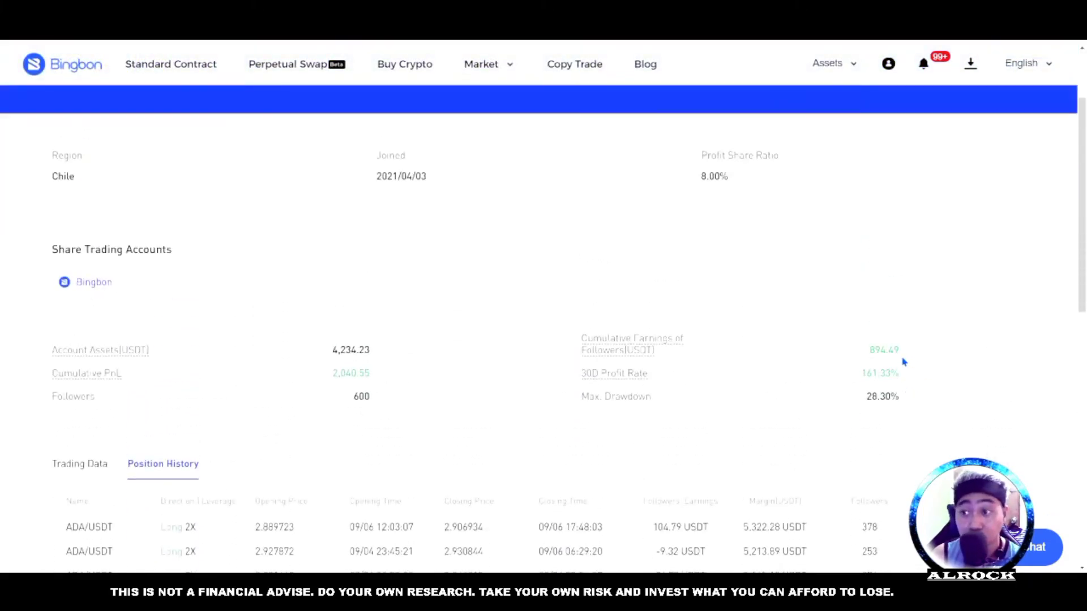
pyautogui.scroll(1, 904, 362)
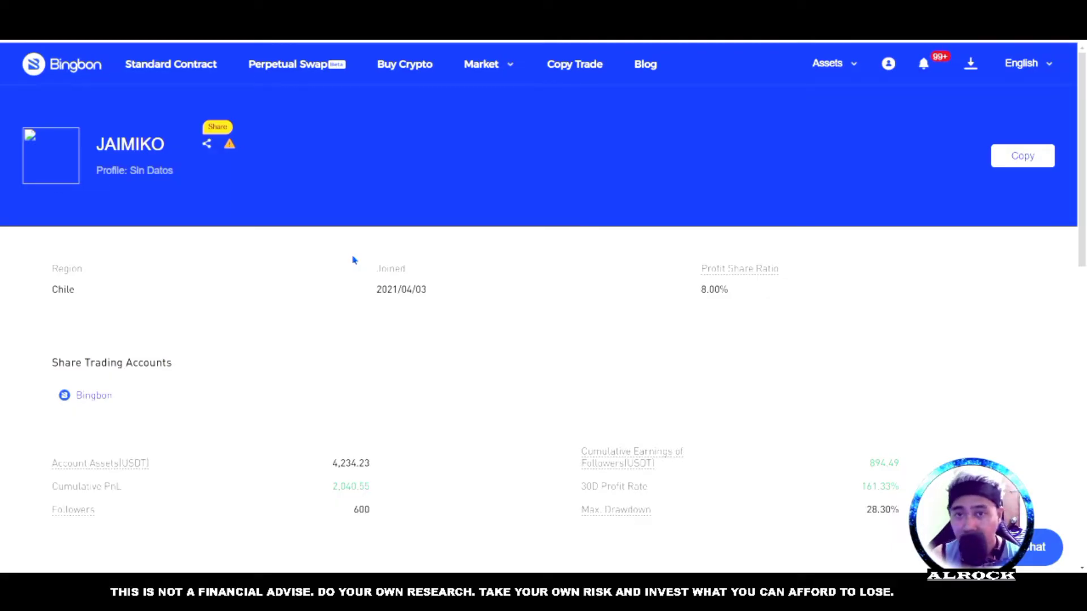
# Open the Standard Contract trading page and switch the positions account to USDT.
pyautogui.click(172, 66)
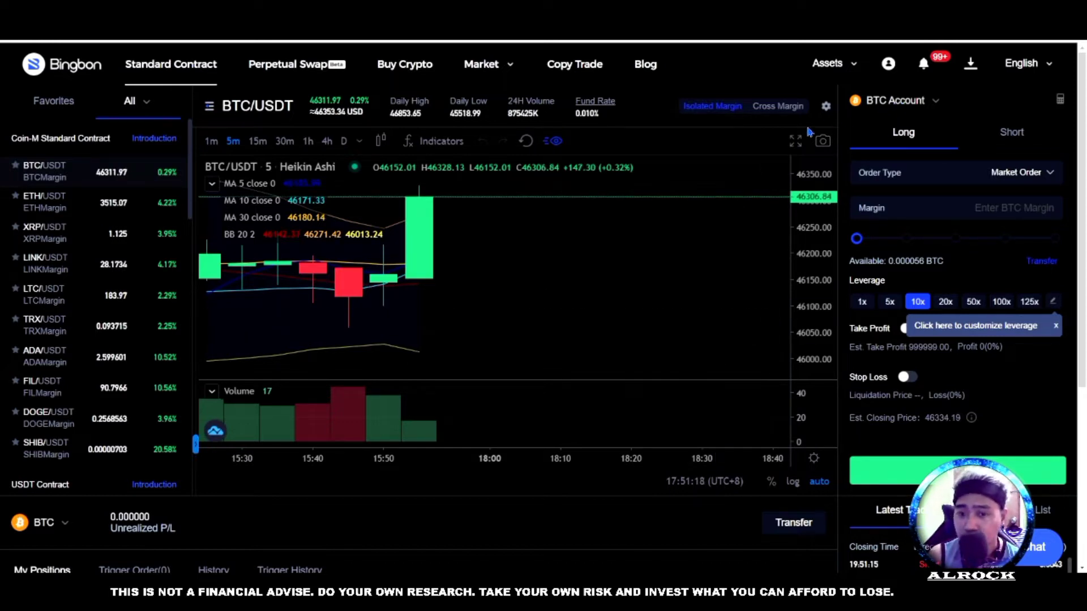
pyautogui.scroll(-2, 648, 277)
pyautogui.scroll(-3, 175, 383)
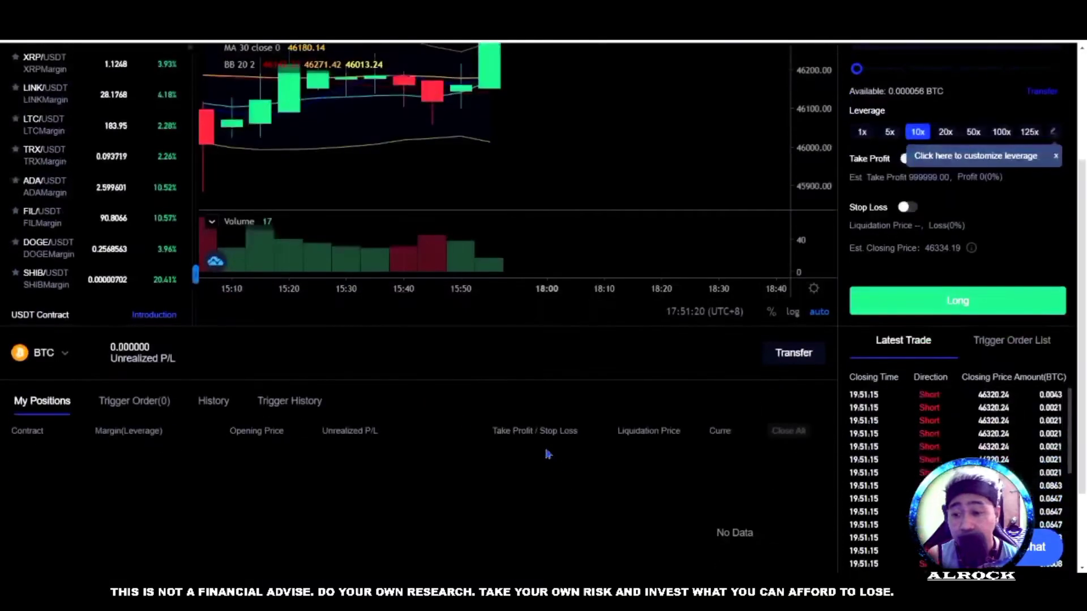
pyautogui.click(63, 354)
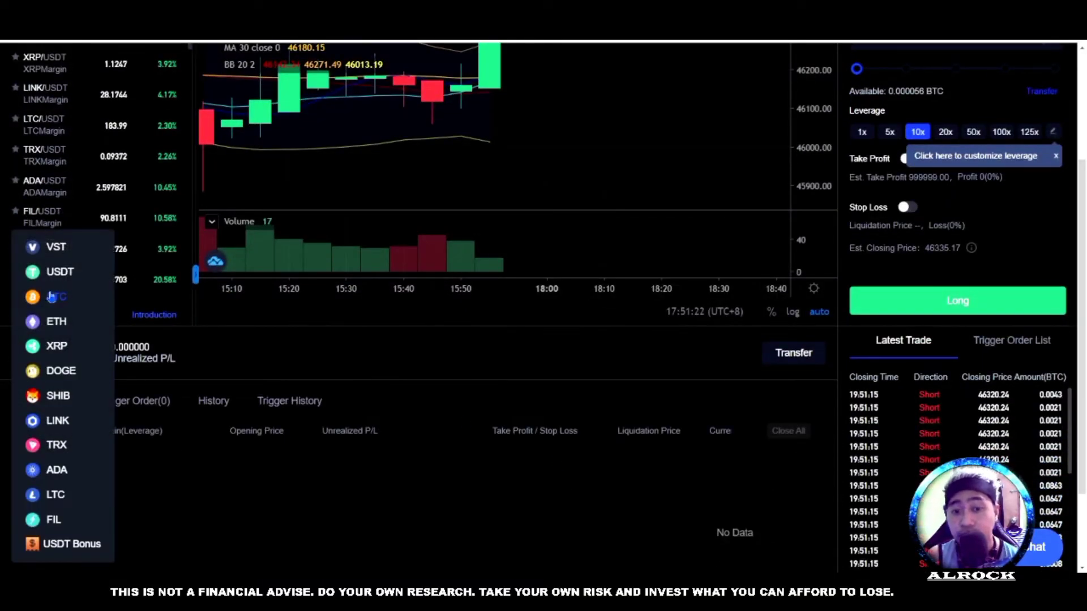
pyautogui.click(63, 274)
# Examine the open USDT positions, including the open type, estimated trading fee and funding fee columns.
pyautogui.scroll(-2, 514, 308)
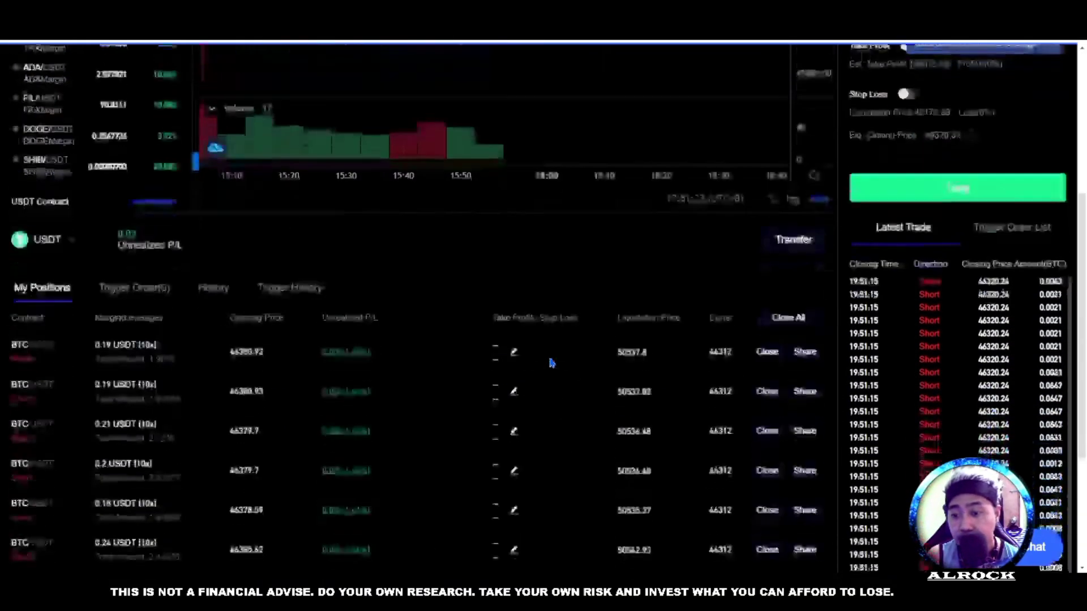
pyautogui.scroll(-4, 514, 307)
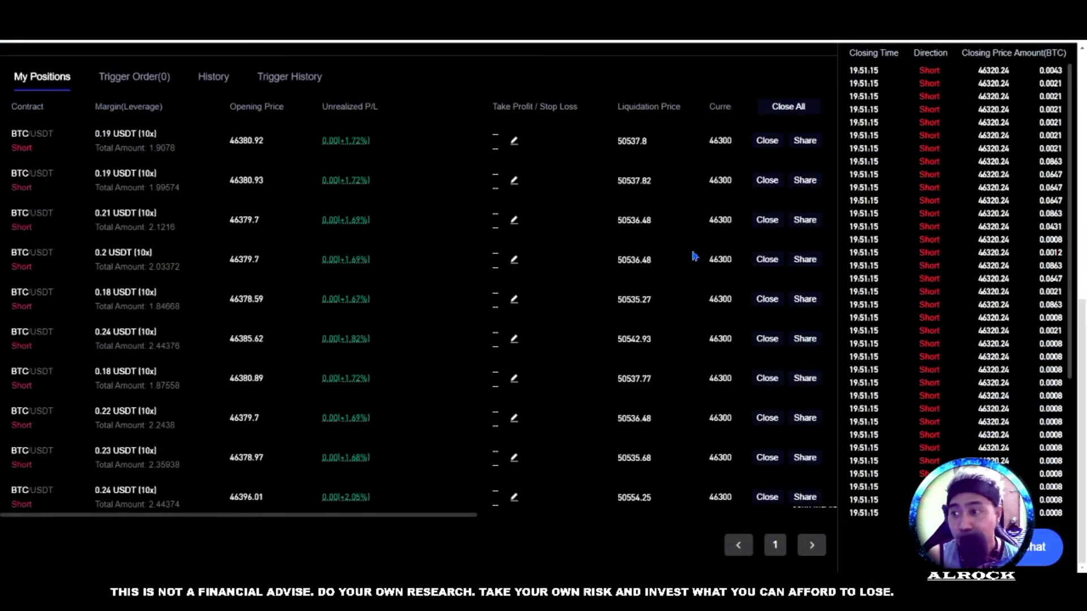
pyautogui.scroll(2, 447, 213)
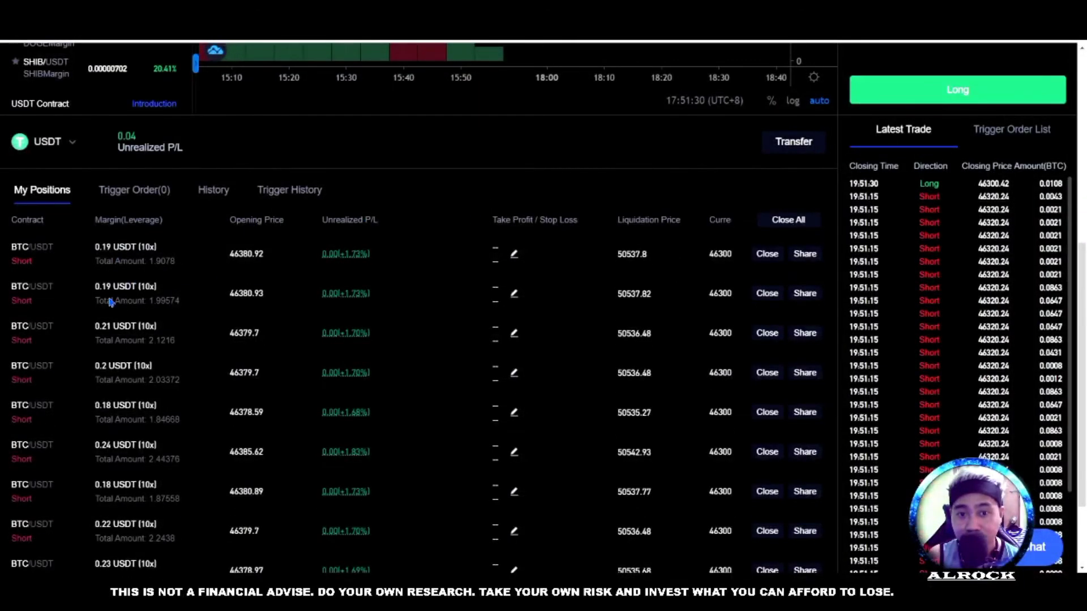
pyautogui.scroll(-2, 439, 246)
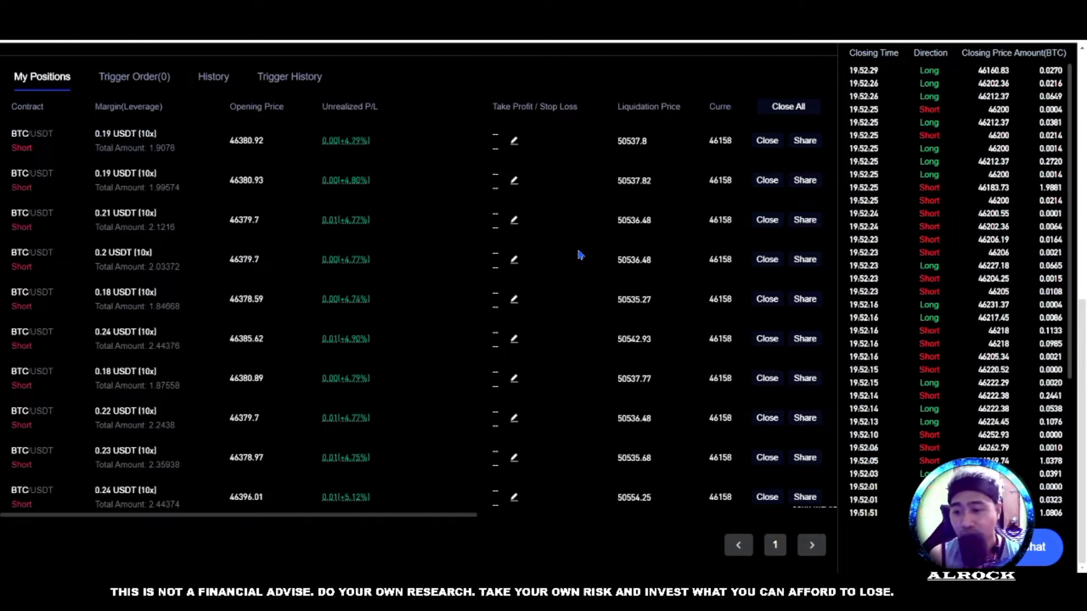
pyautogui.scroll(3, 587, 248)
pyautogui.scroll(-1, 575, 259)
pyautogui.scroll(-2, 500, 482)
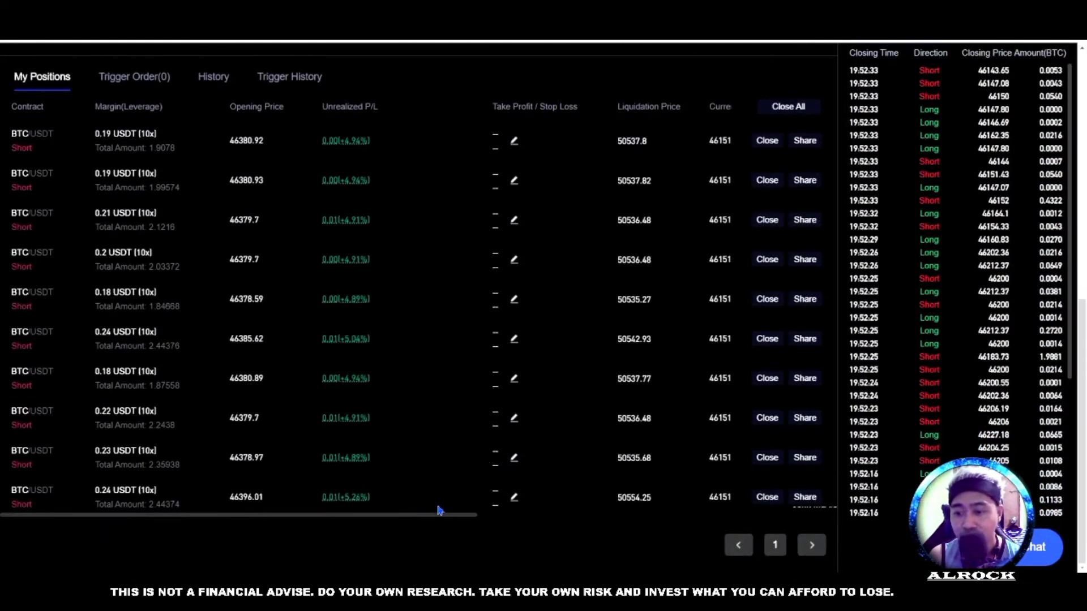
pyautogui.moveTo(439, 517); pyautogui.dragTo(651, 518)
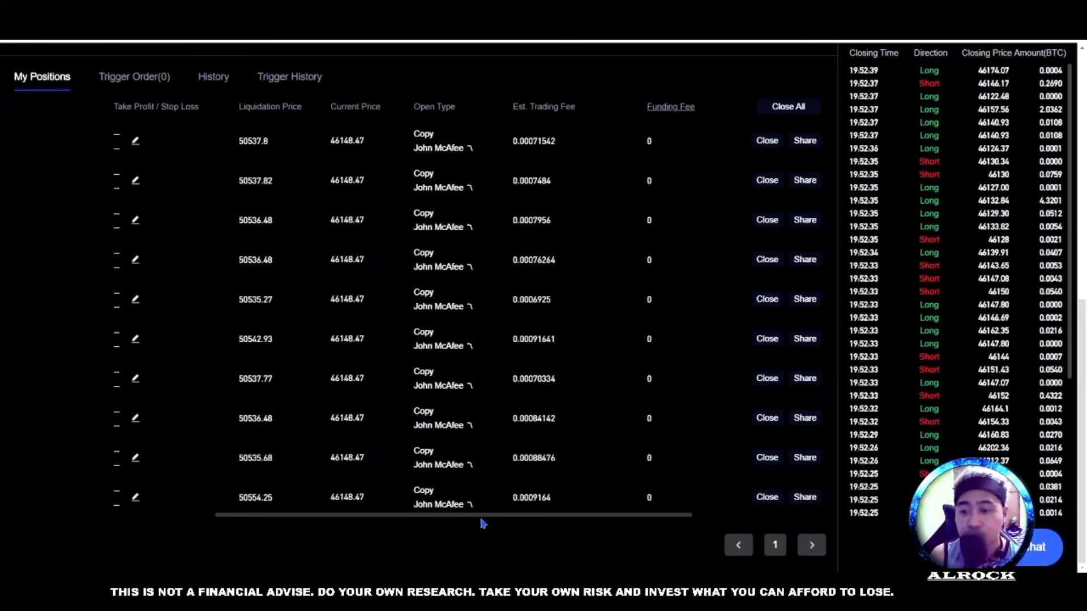
pyautogui.moveTo(481, 521); pyautogui.dragTo(347, 518)
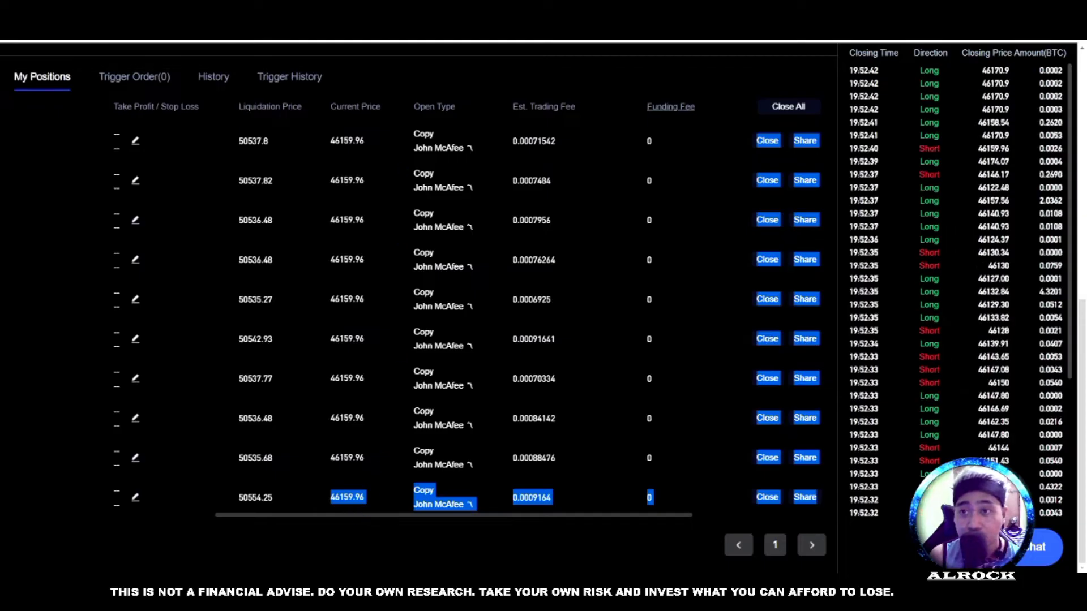
# Search the copy-trade trader list for "john" and check John McAfee's 30-day profit rate.
pyautogui.scroll(7, 457, 144)
pyautogui.scroll(2, 456, 145)
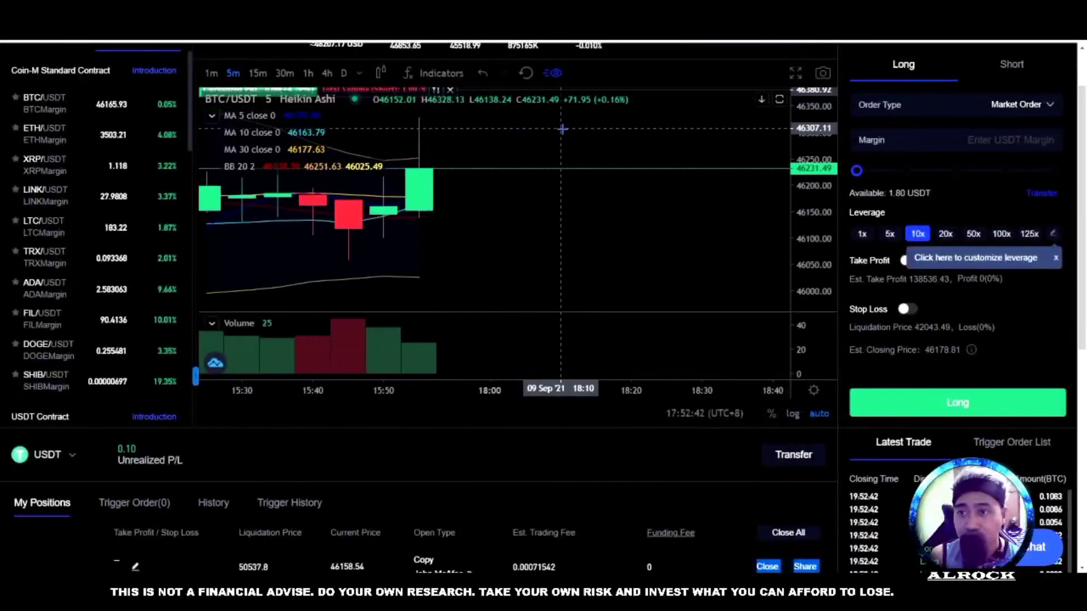
pyautogui.click(568, 65)
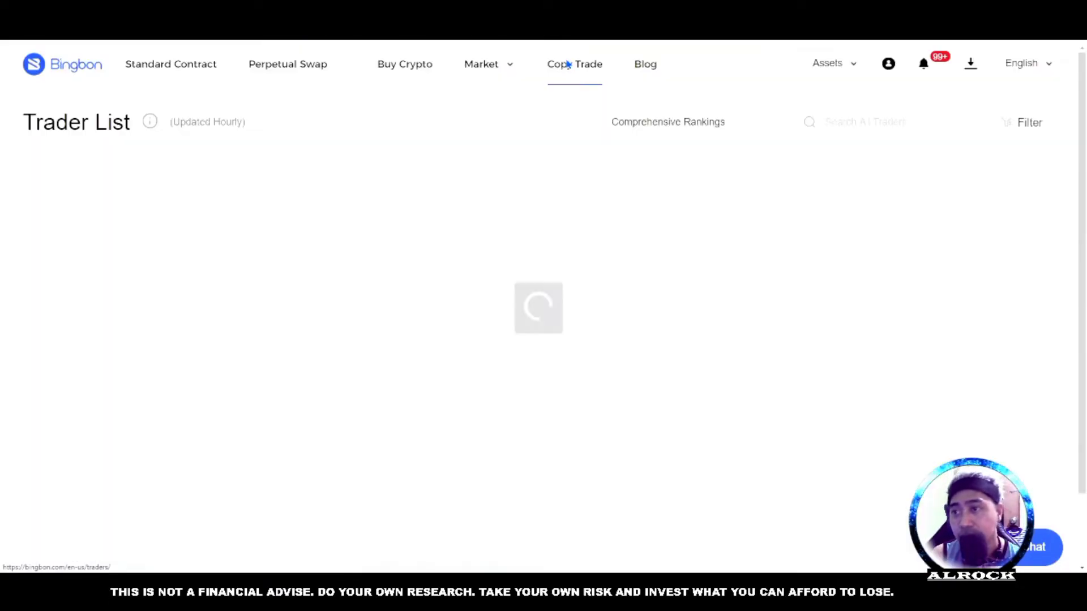
pyautogui.click(859, 120)
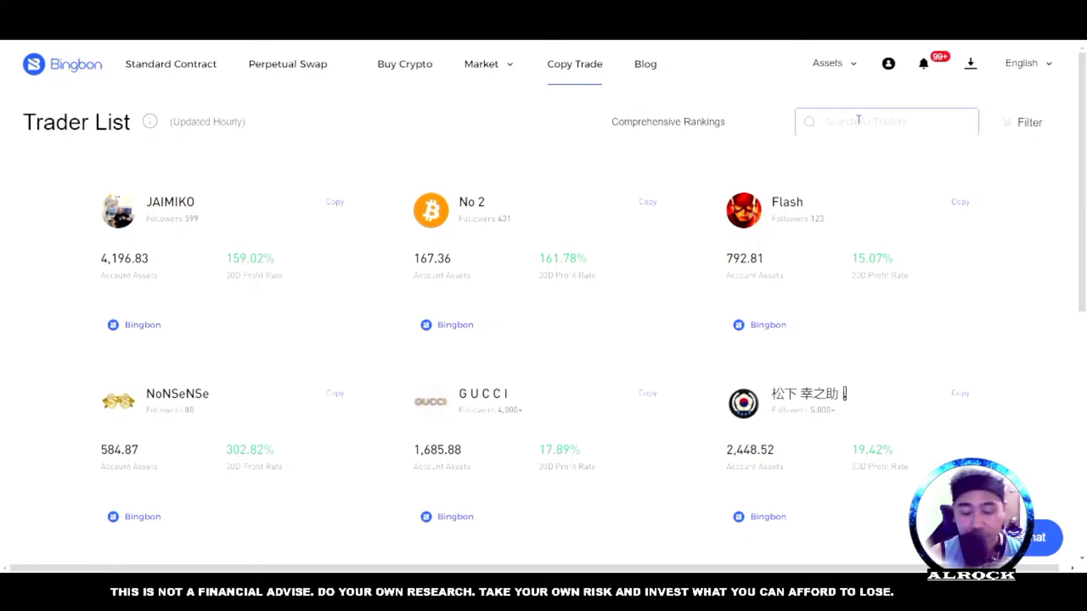
pyautogui.write('john')
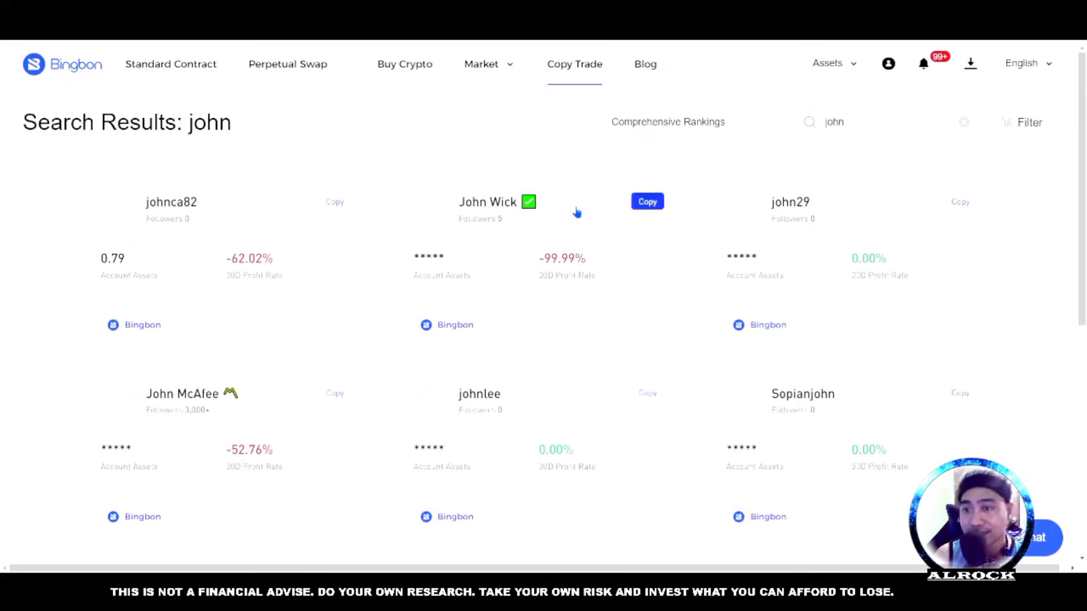
pyautogui.scroll(-2, 601, 227)
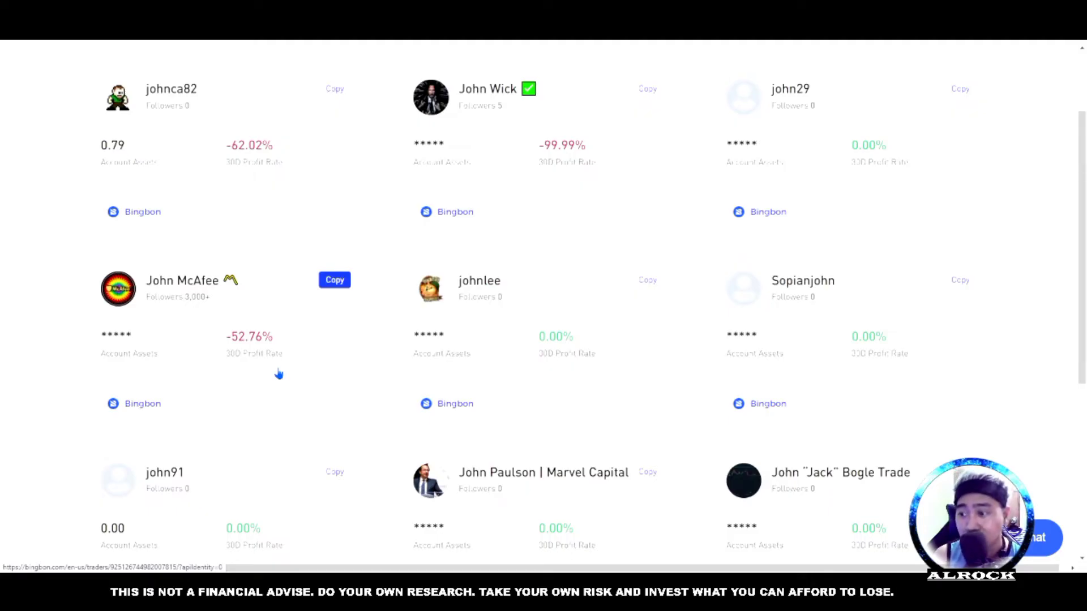
pyautogui.scroll(-2, 299, 366)
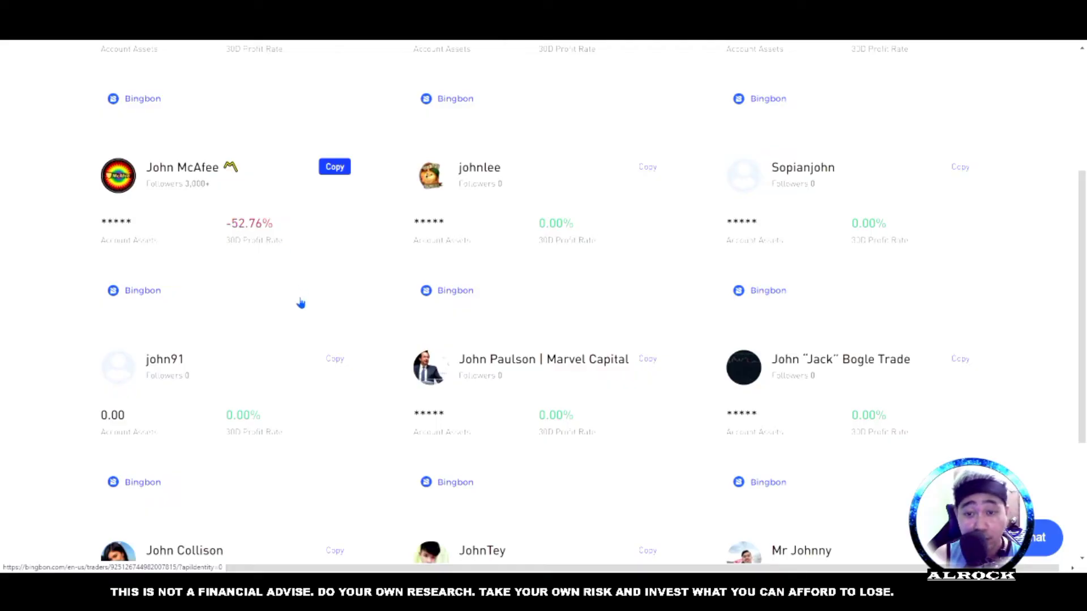
pyautogui.scroll(2, 301, 302)
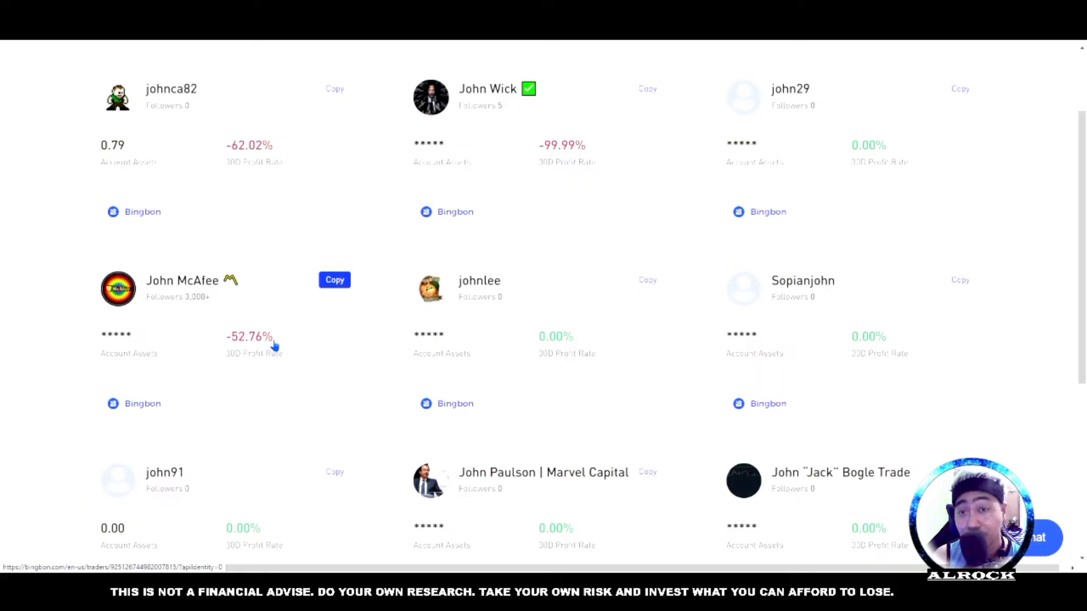
pyautogui.scroll(-2, 306, 342)
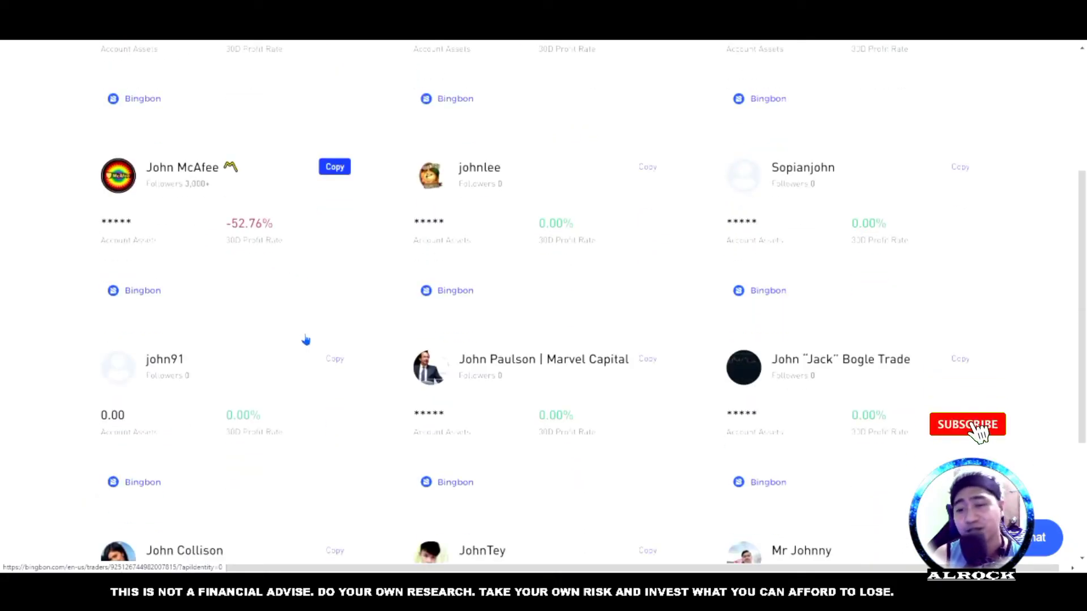
# Open John McAfee's trader profile from the search results and start setting up a copy trade of this trader.
pyautogui.scroll(-2, 617, 328)
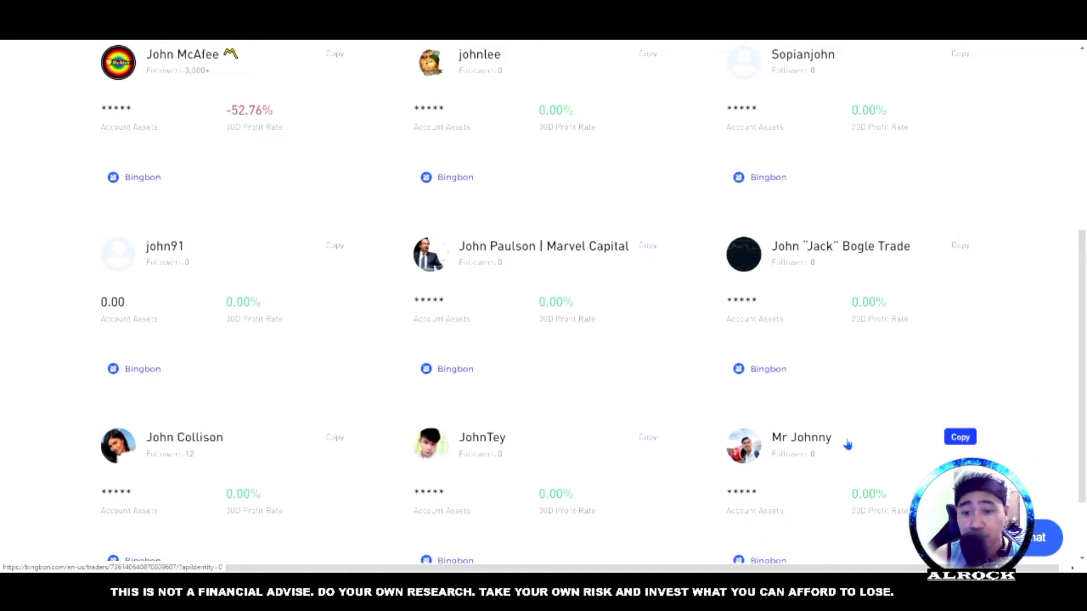
pyautogui.scroll(6, 848, 444)
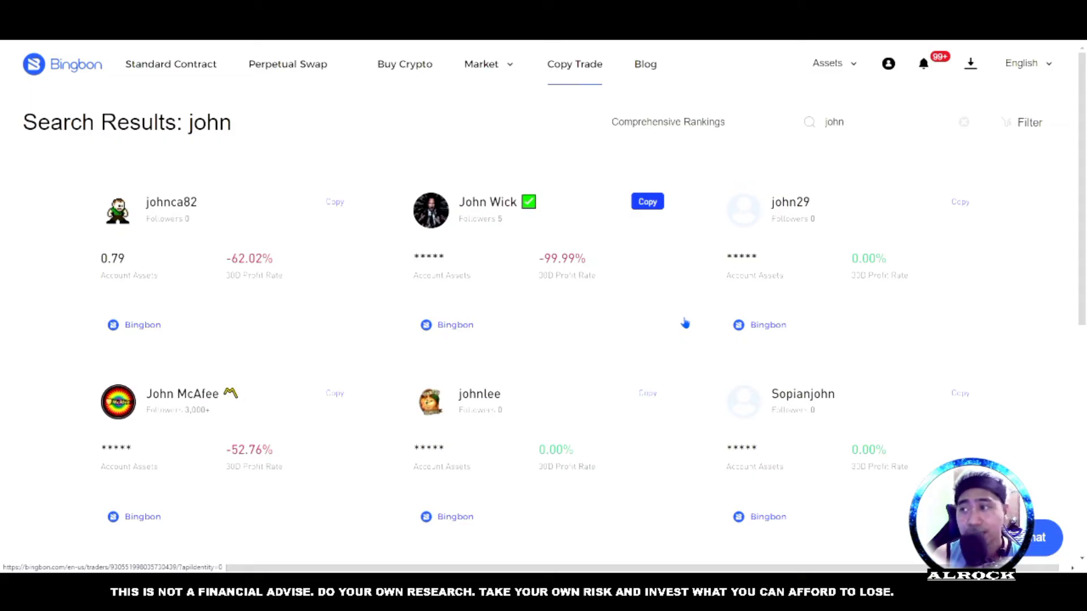
pyautogui.click(310, 423)
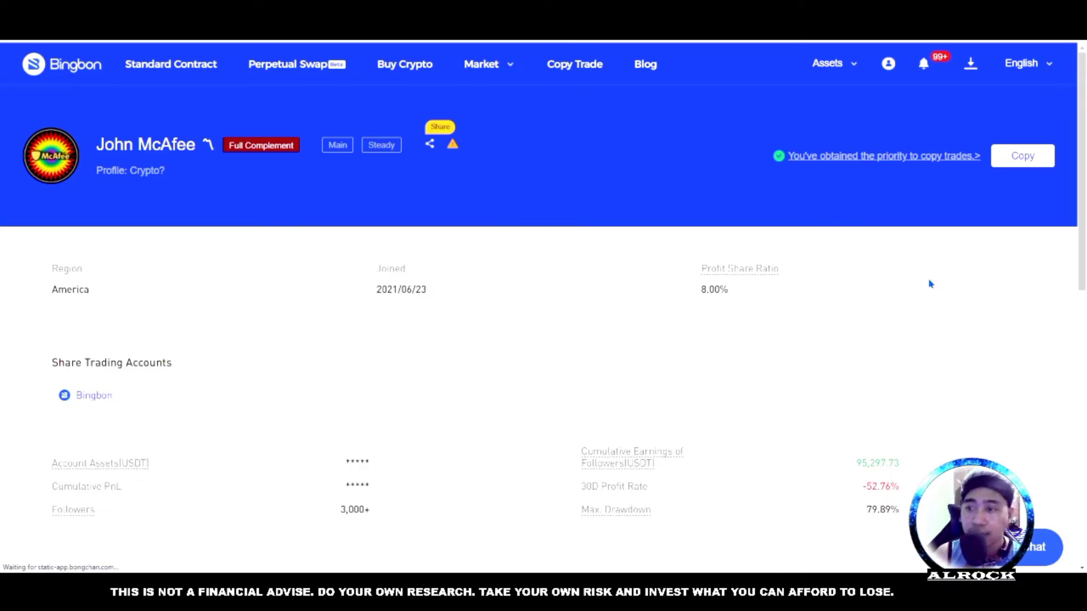
pyautogui.scroll(-5, 810, 245)
pyautogui.scroll(5, 804, 246)
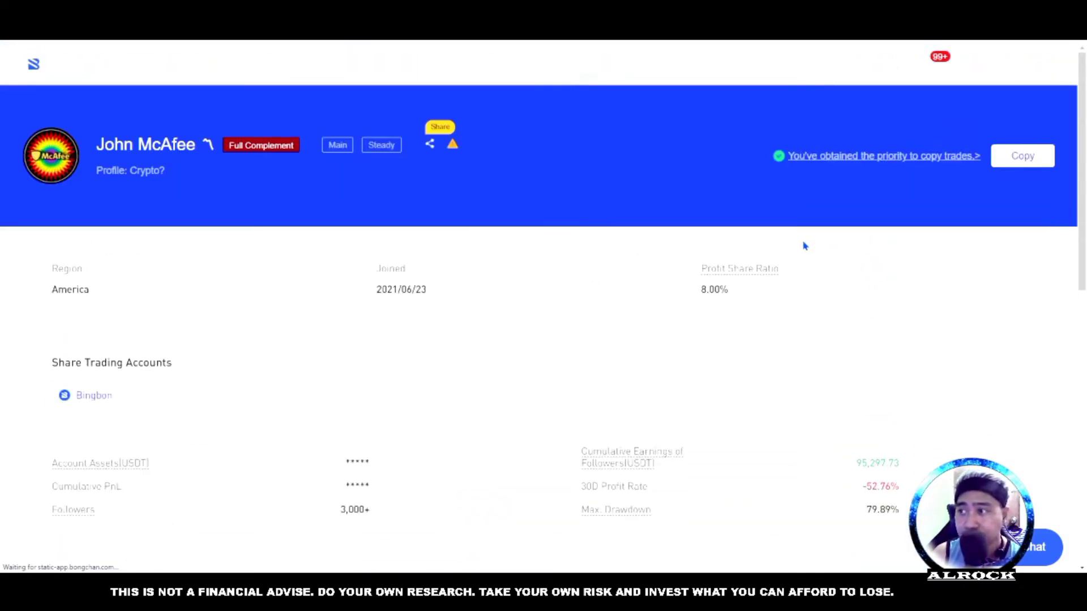
pyautogui.click(1021, 158)
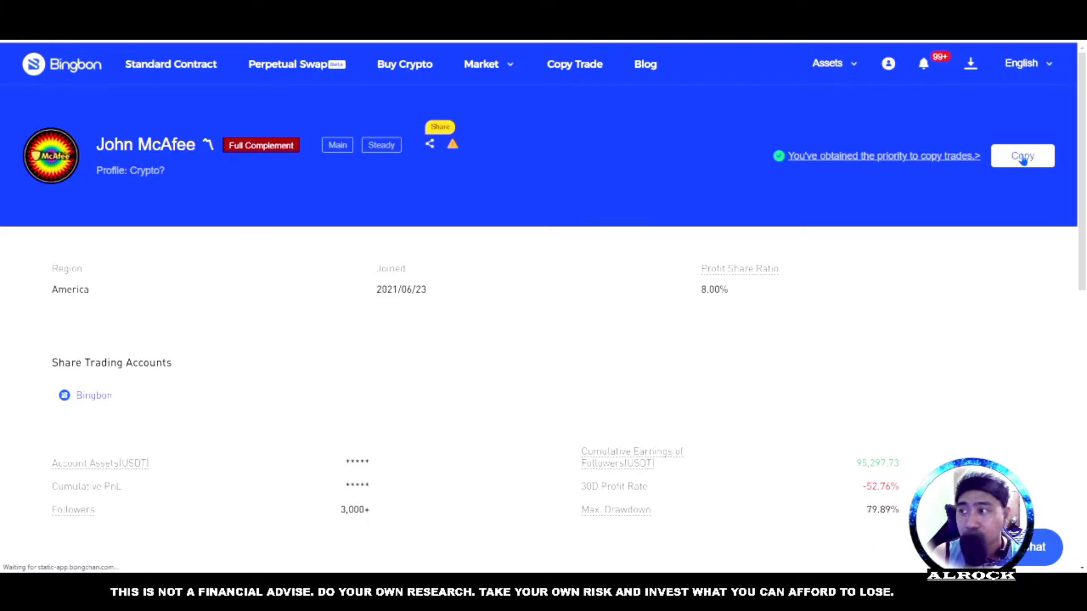
pyautogui.scroll(-1, 566, 248)
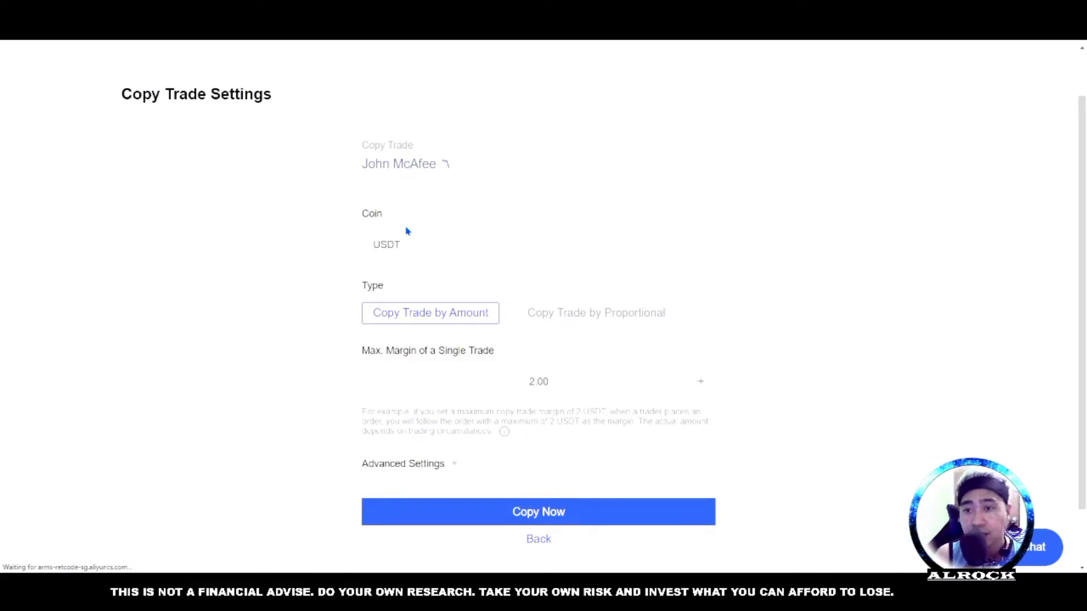
# Choose USDT as the copy-trade coin and set the daily copy trading amount to 50 in the advanced settings.
pyautogui.click(413, 246)
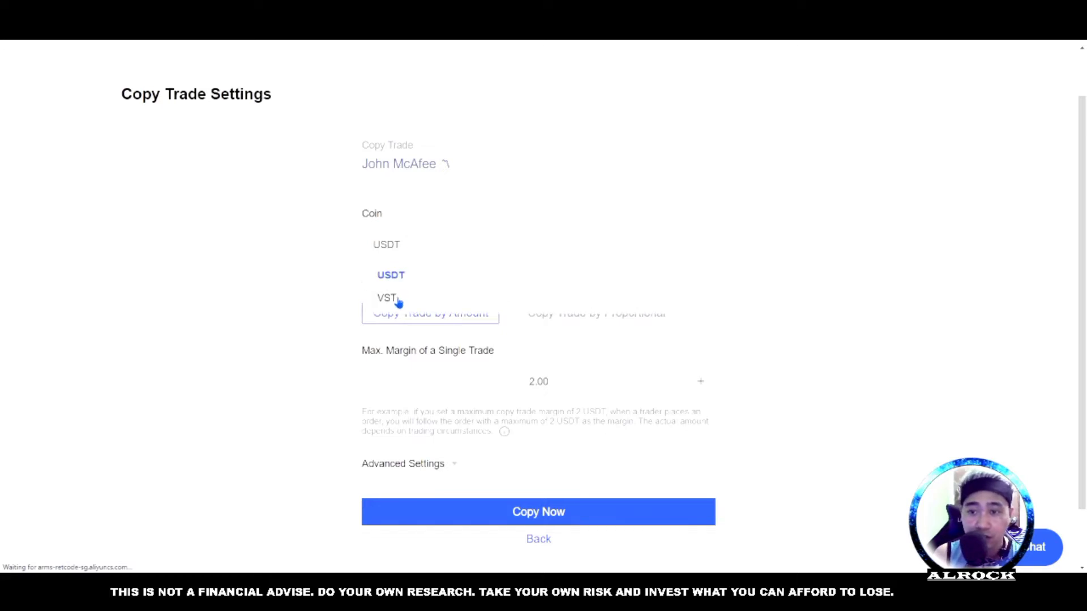
pyautogui.click(451, 281)
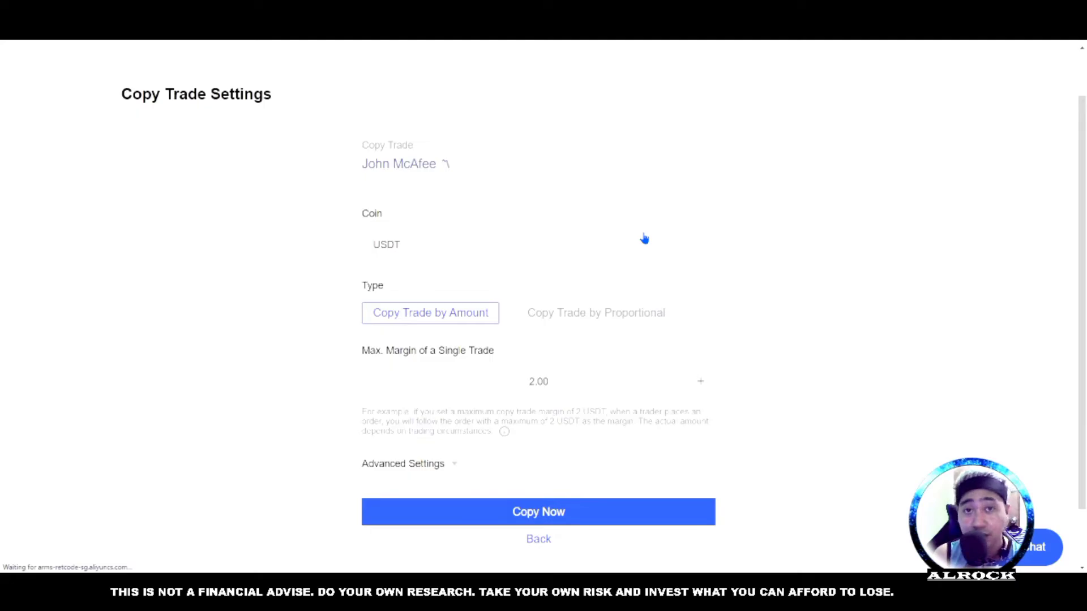
pyautogui.scroll(-1, 651, 268)
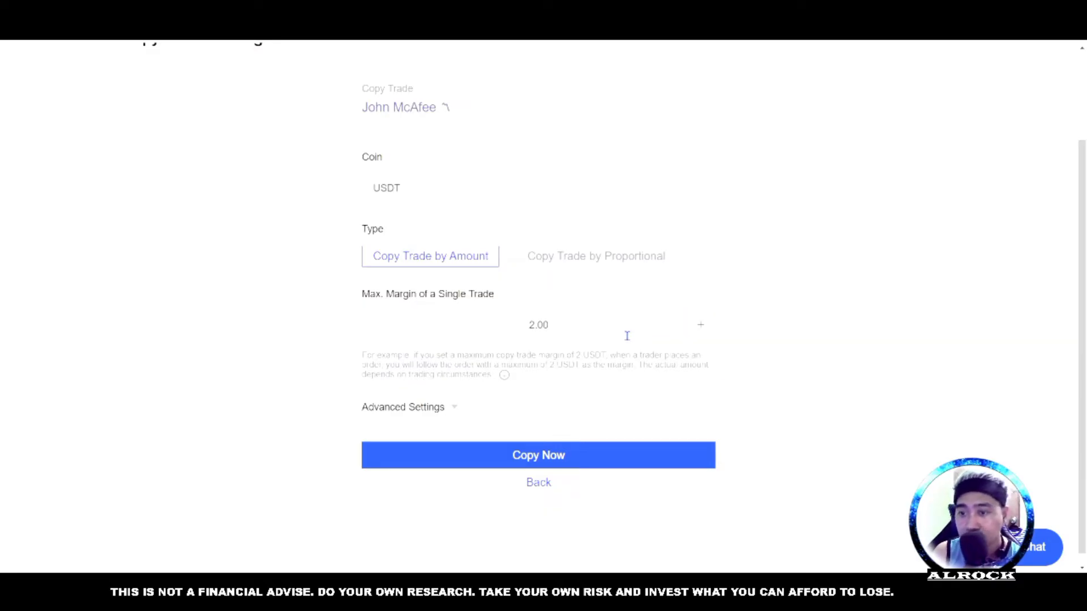
pyautogui.scroll(-1, 769, 304)
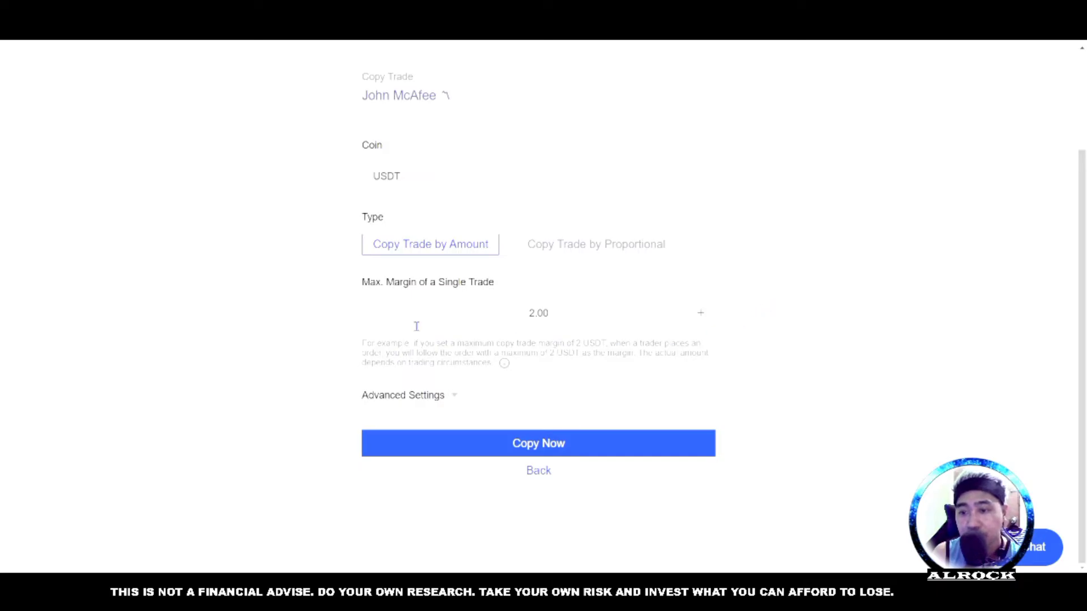
pyautogui.click(441, 397)
pyautogui.scroll(-1, 683, 353)
pyautogui.scroll(-2, 684, 353)
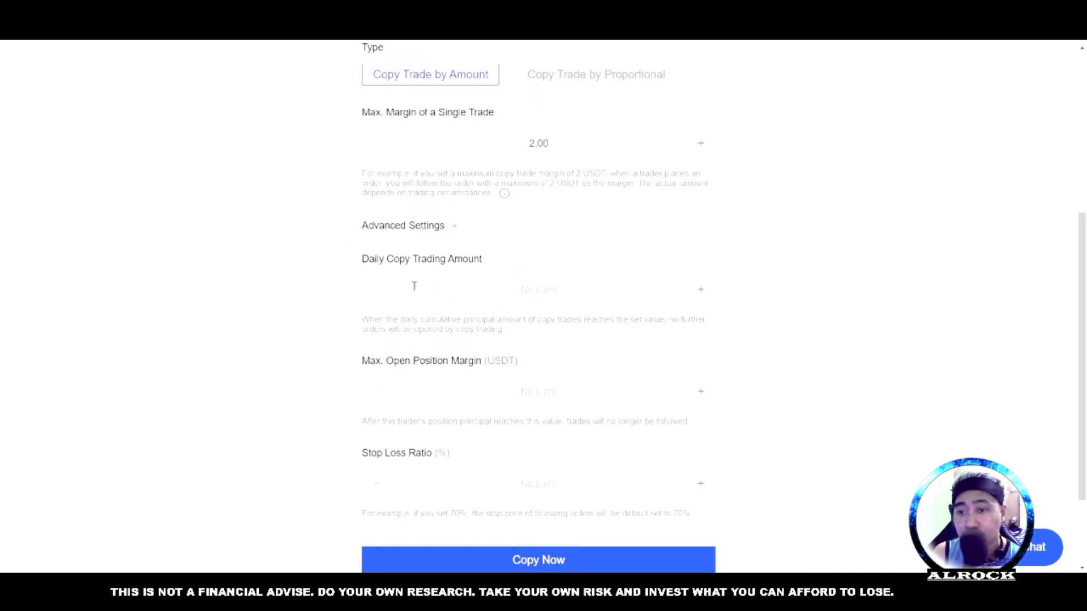
pyautogui.click(552, 291)
pyautogui.write('50')
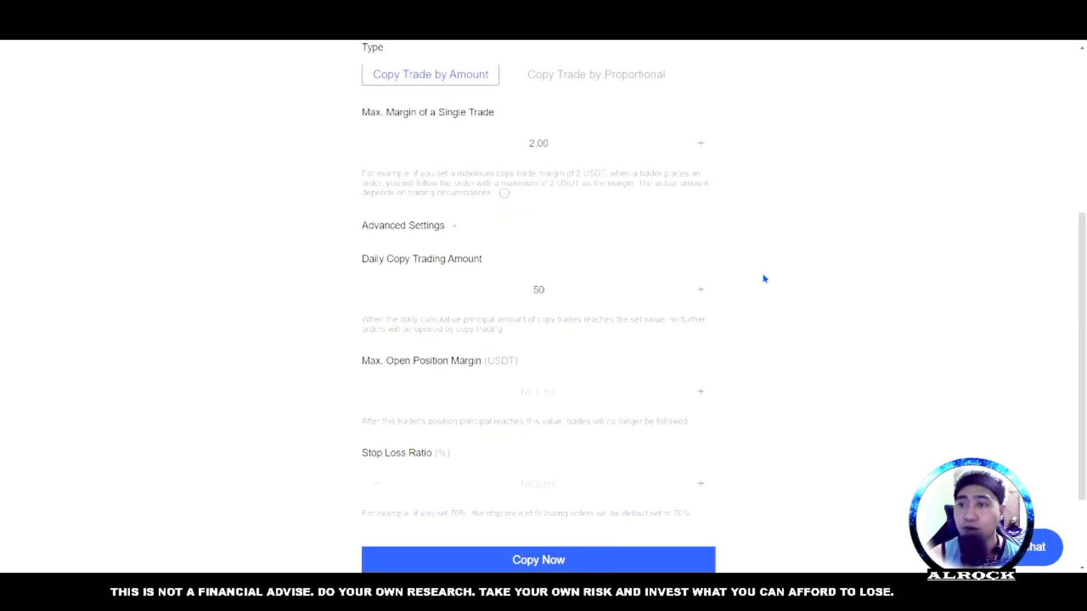
# Set the maximum margin of a single trade to 5 for the copy trade.
pyautogui.scroll(3, 650, 243)
pyautogui.moveTo(564, 313); pyautogui.dragTo(484, 317)
pyautogui.write('5')
pyautogui.click(841, 412)
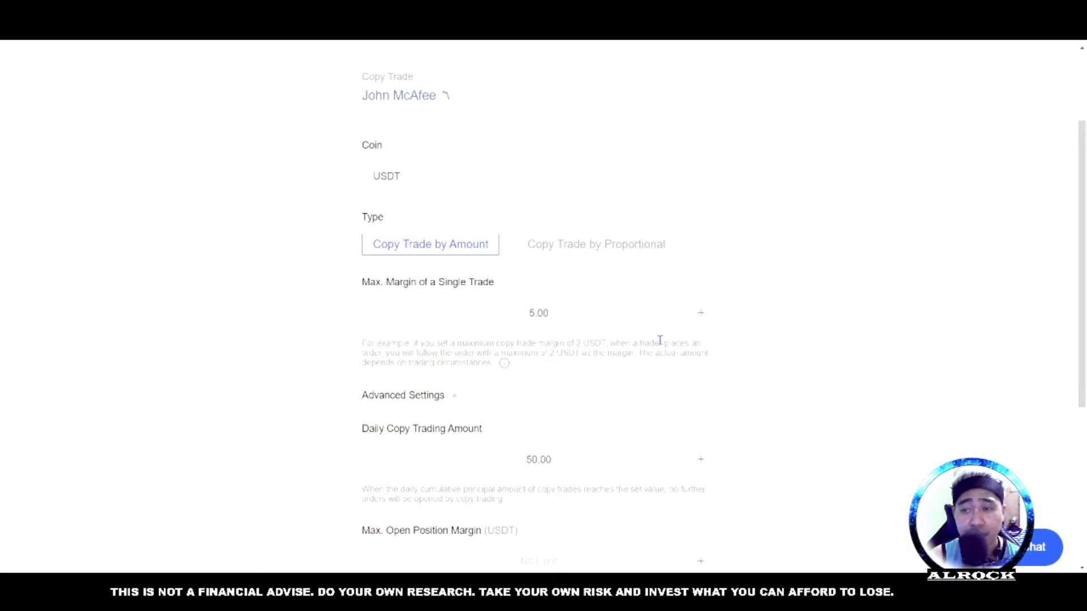
# Review the whole copy trade form, including the single-trade margin, daily amount, maximum open position margin and stop loss ratio.
pyautogui.scroll(2, 890, 389)
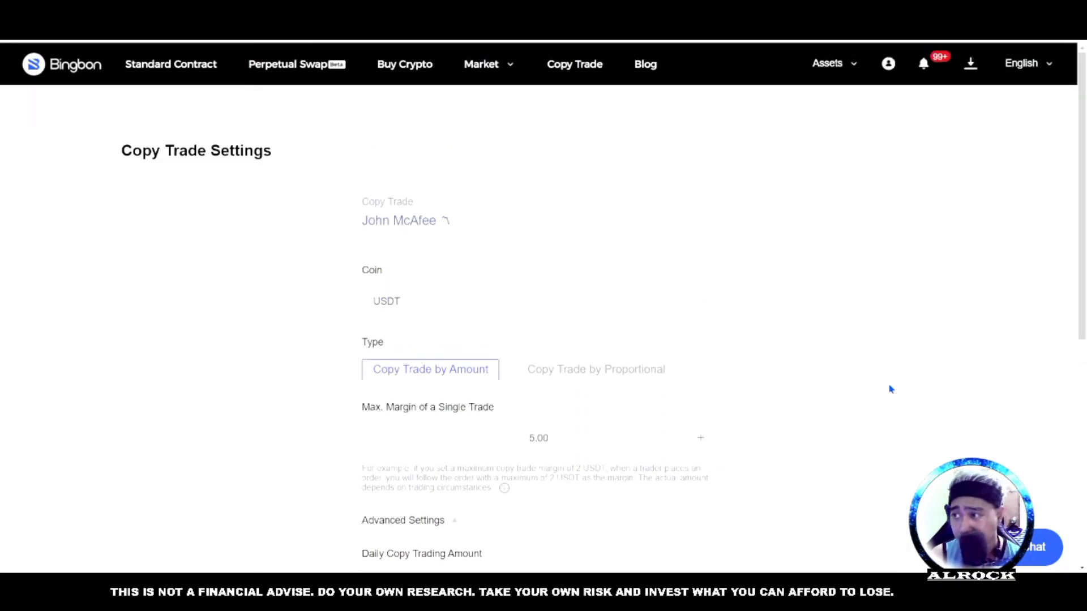
pyautogui.scroll(-2, 887, 389)
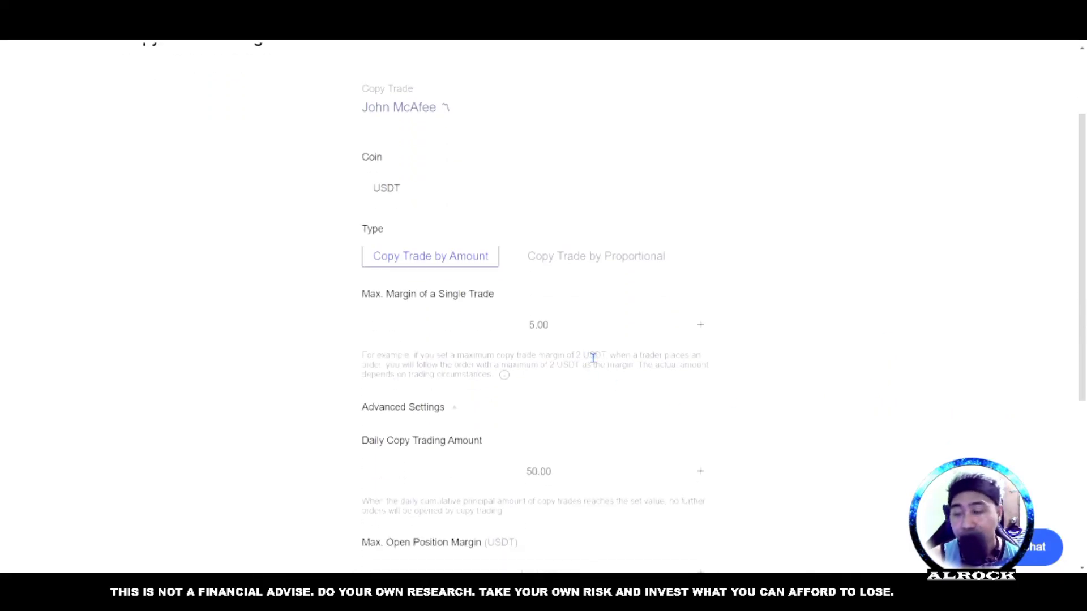
pyautogui.scroll(-5, 593, 358)
pyautogui.scroll(7, 594, 364)
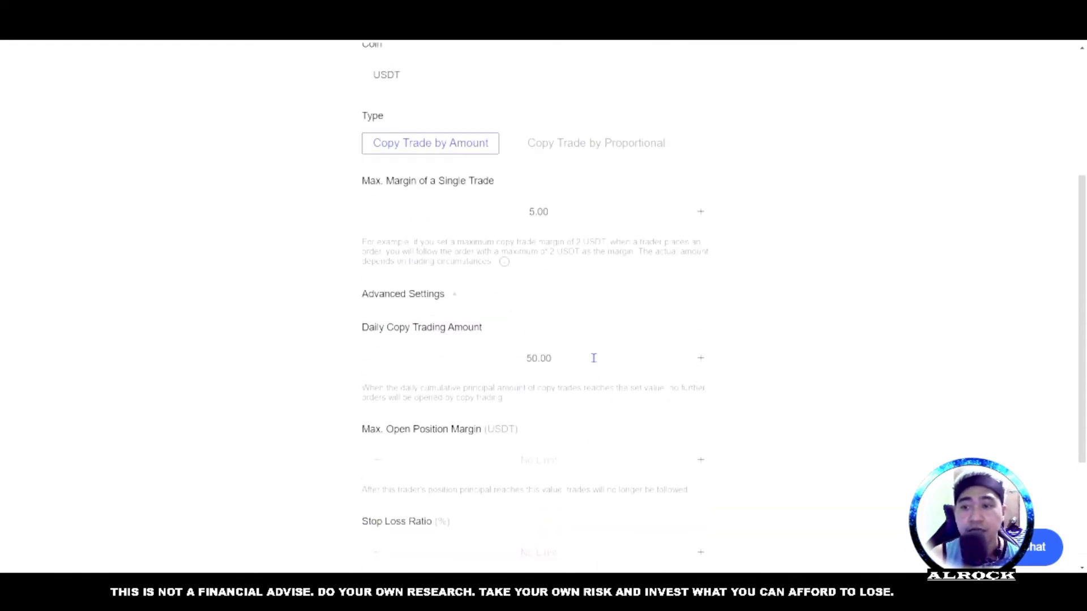
pyautogui.scroll(-7, 637, 348)
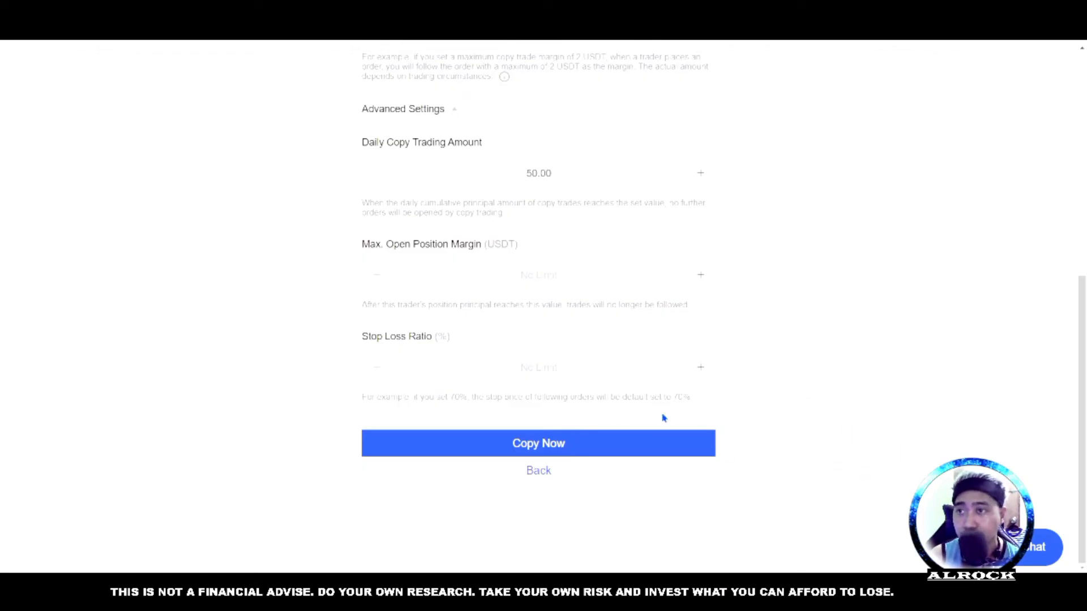
pyautogui.scroll(7, 867, 360)
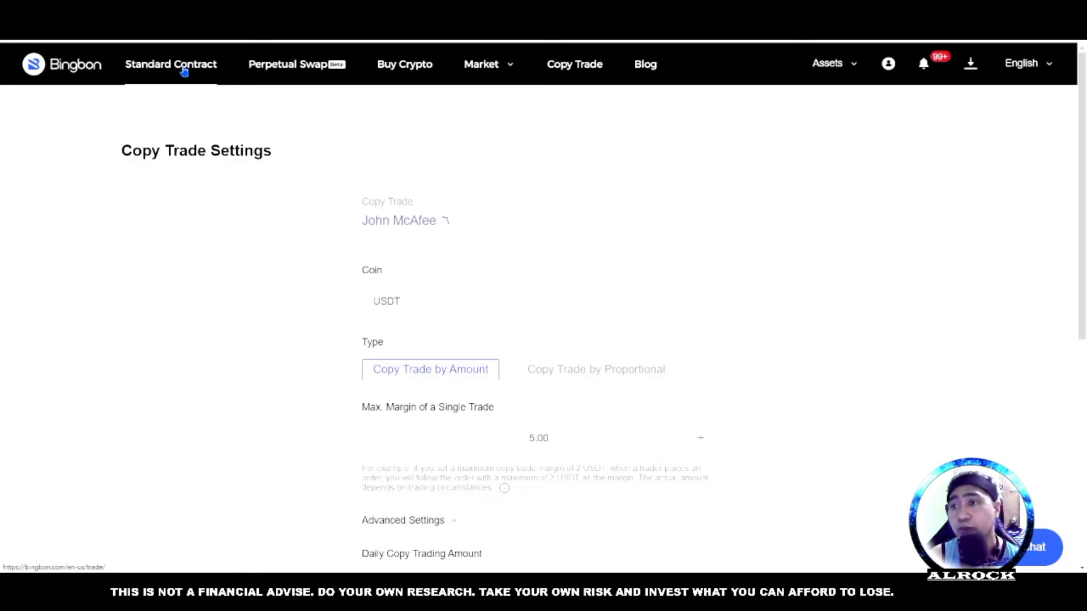
# Open the asset Deposit page and check the list of depositable coins, leaving USDT selected.
pyautogui.moveTo(848, 69)
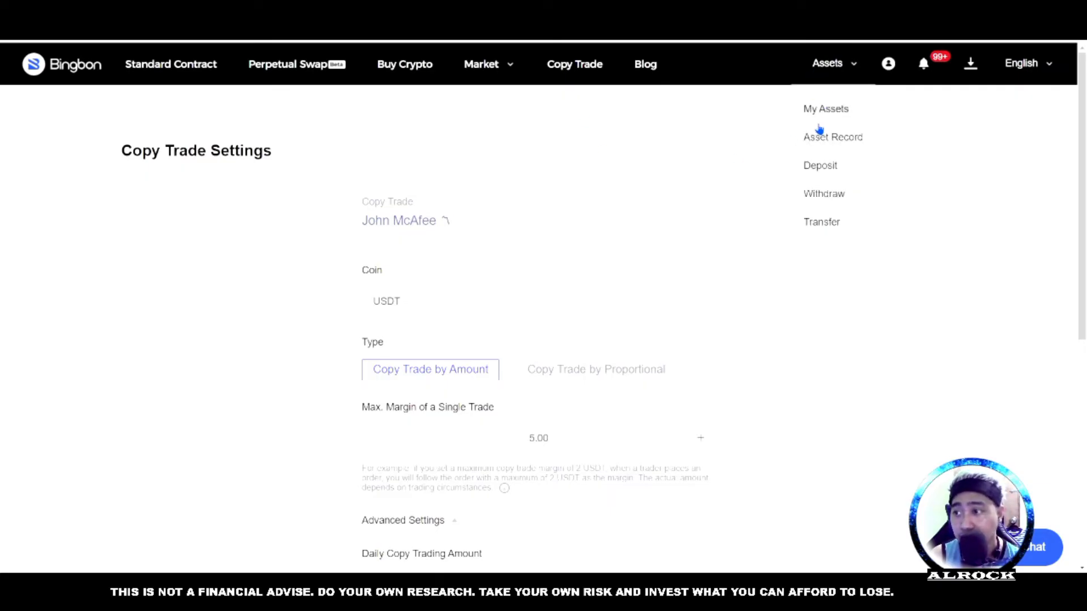
pyautogui.click(821, 166)
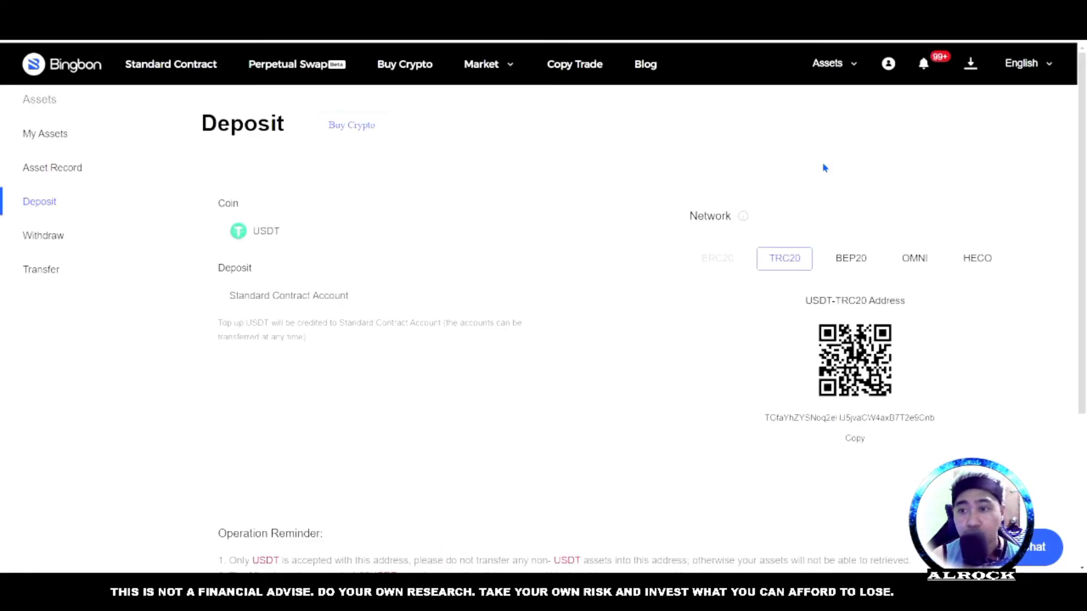
pyautogui.click(444, 236)
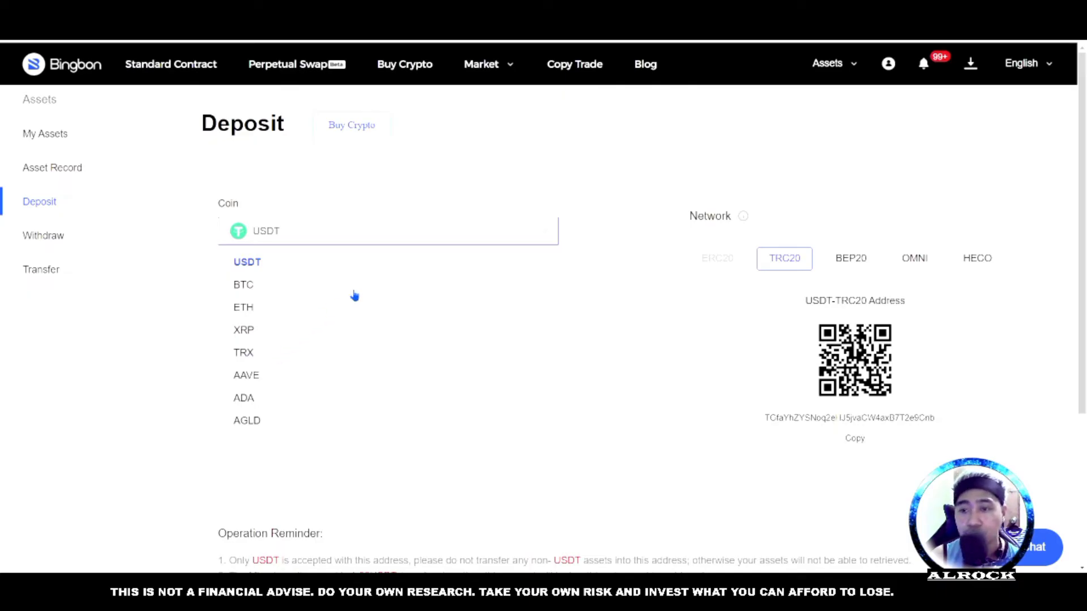
pyautogui.click(629, 238)
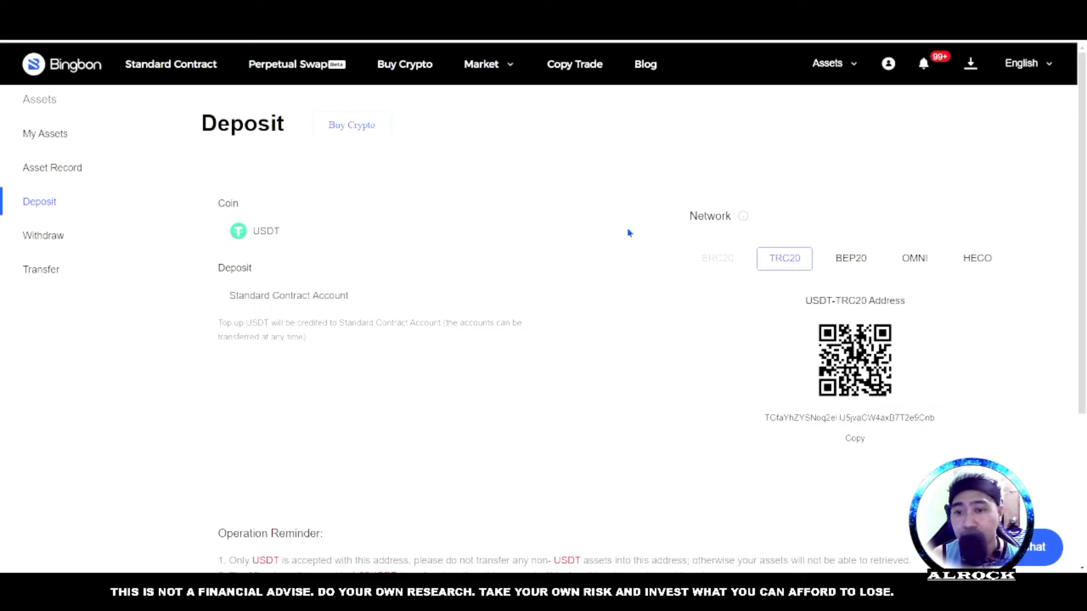
# Check the available deposit accounts without changing the Standard Contract Account, and read the operation reminder for USDT deposits.
pyautogui.scroll(-1, 628, 232)
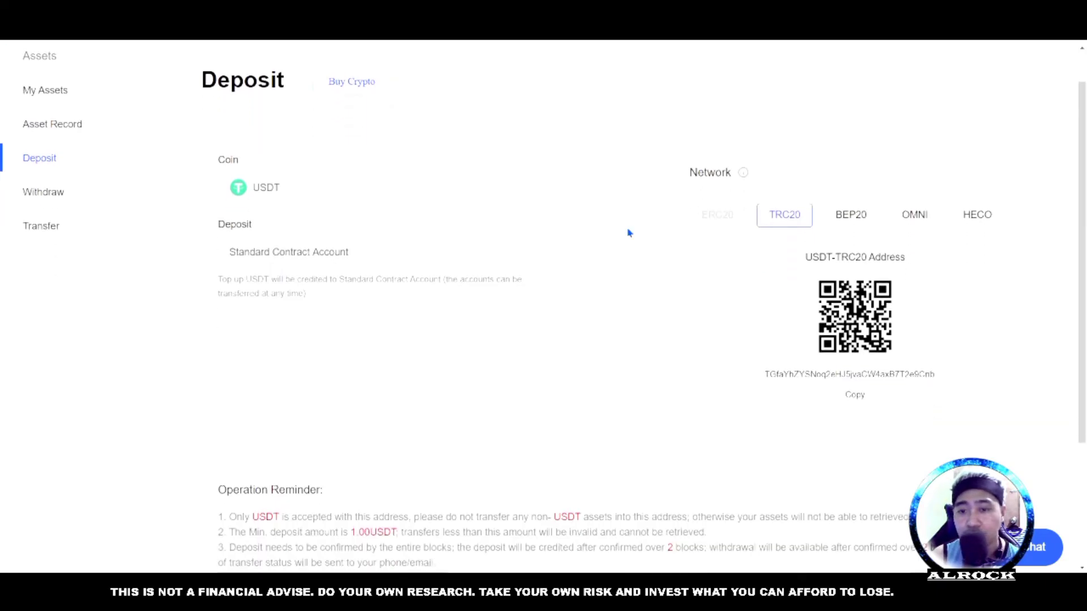
pyautogui.click(336, 243)
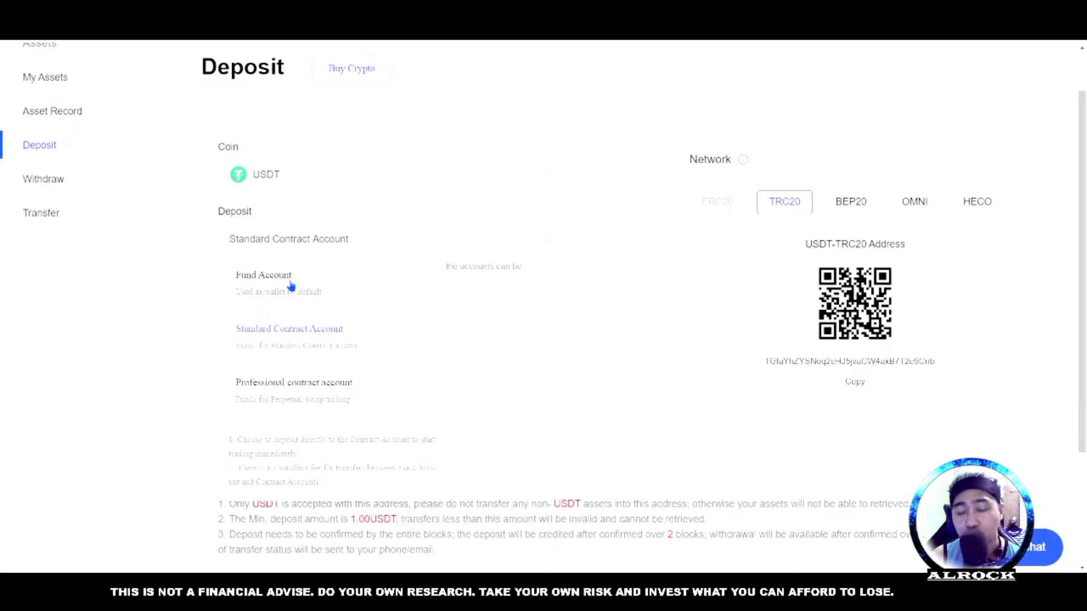
pyautogui.click(626, 294)
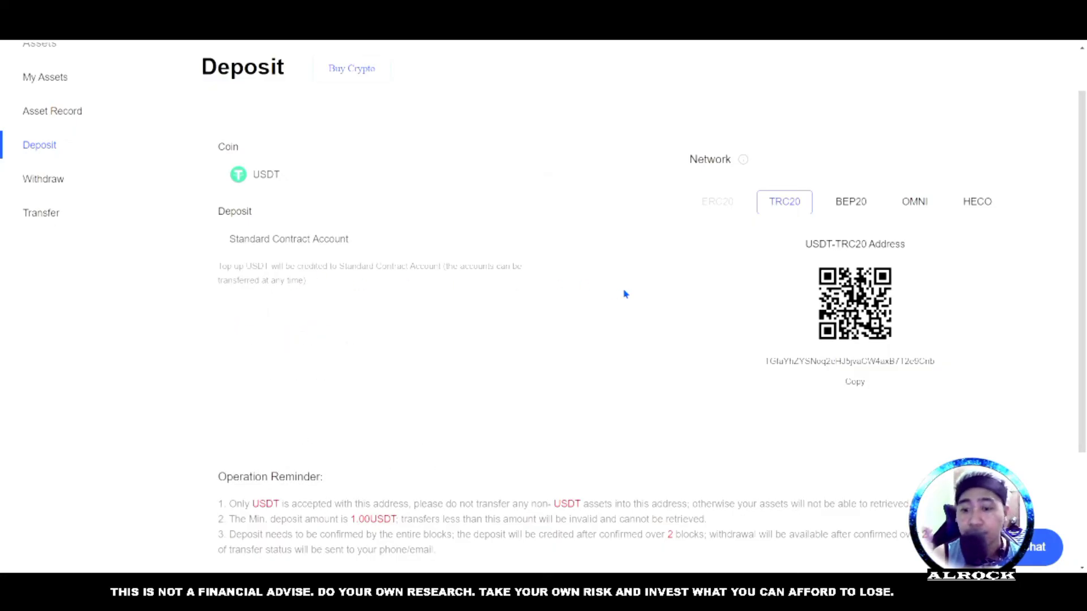
pyautogui.scroll(-3, 626, 294)
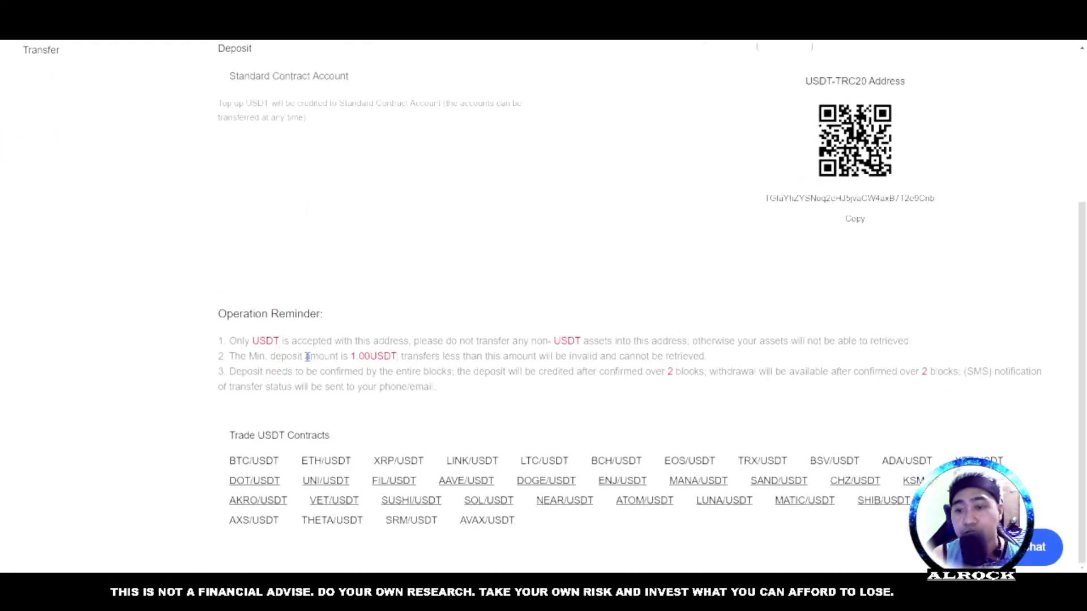
pyautogui.scroll(2, 519, 338)
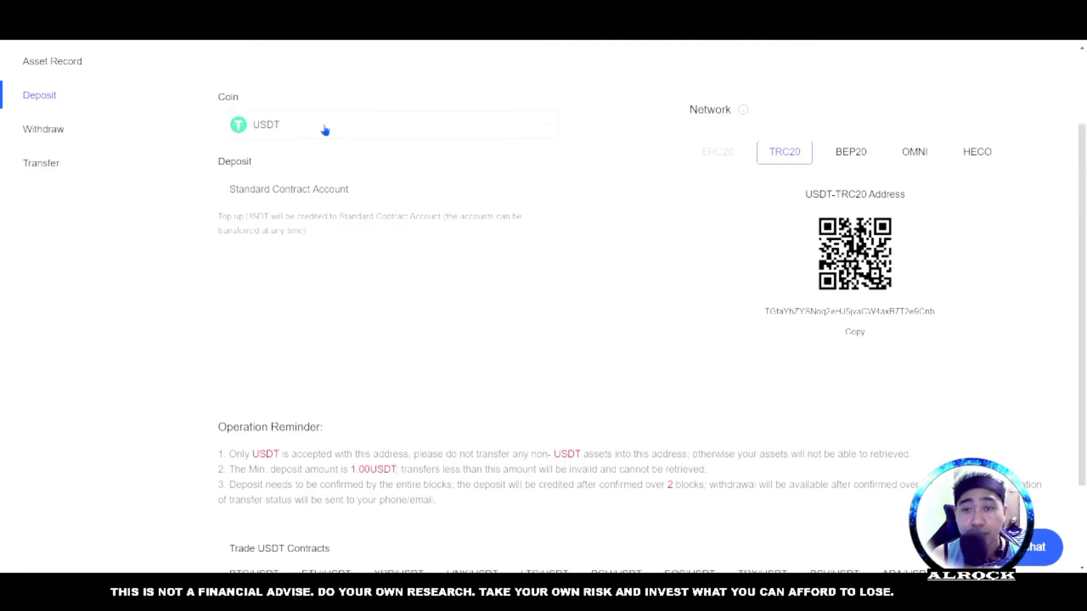
pyautogui.scroll(-1, 468, 217)
pyautogui.scroll(1, 590, 248)
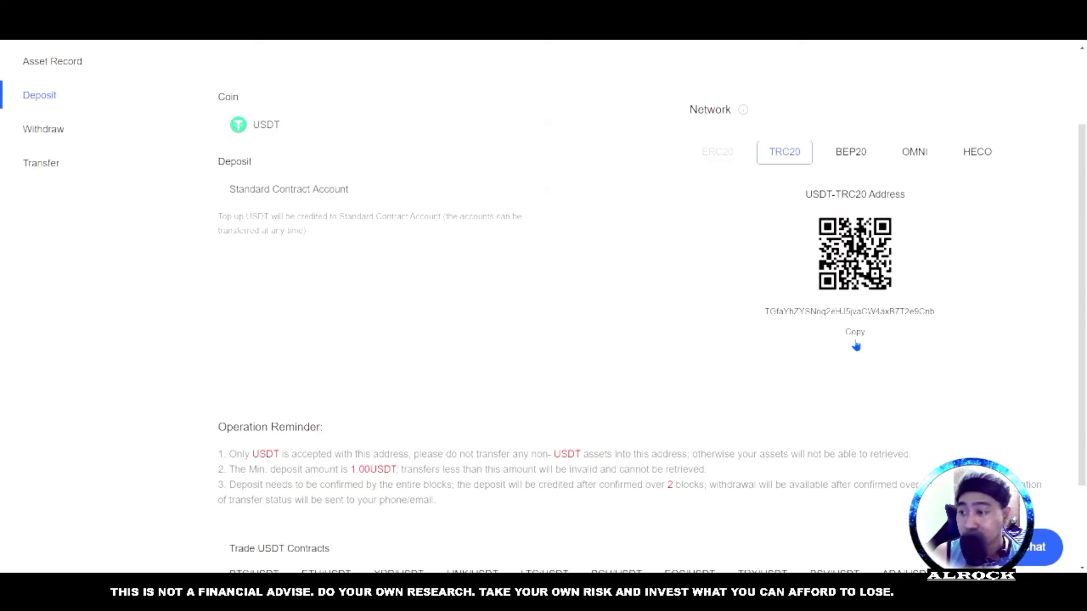
# Copy the full USDT-TRC20 deposit address shown below the QR code.
pyautogui.moveTo(766, 310); pyautogui.dragTo(940, 311)
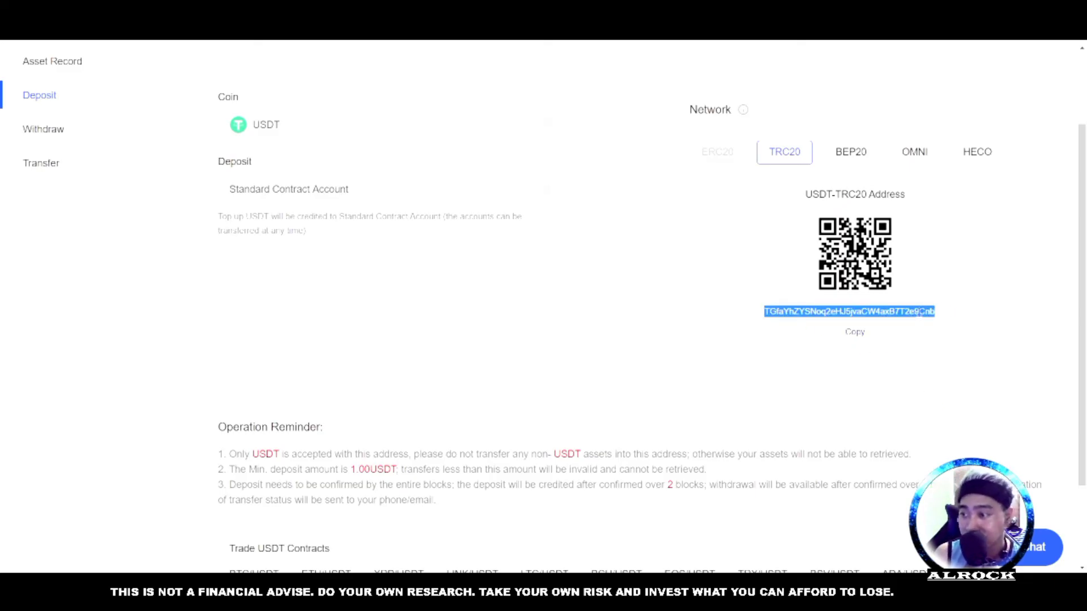
pyautogui.rightClick(923, 313)
pyautogui.click(878, 323)
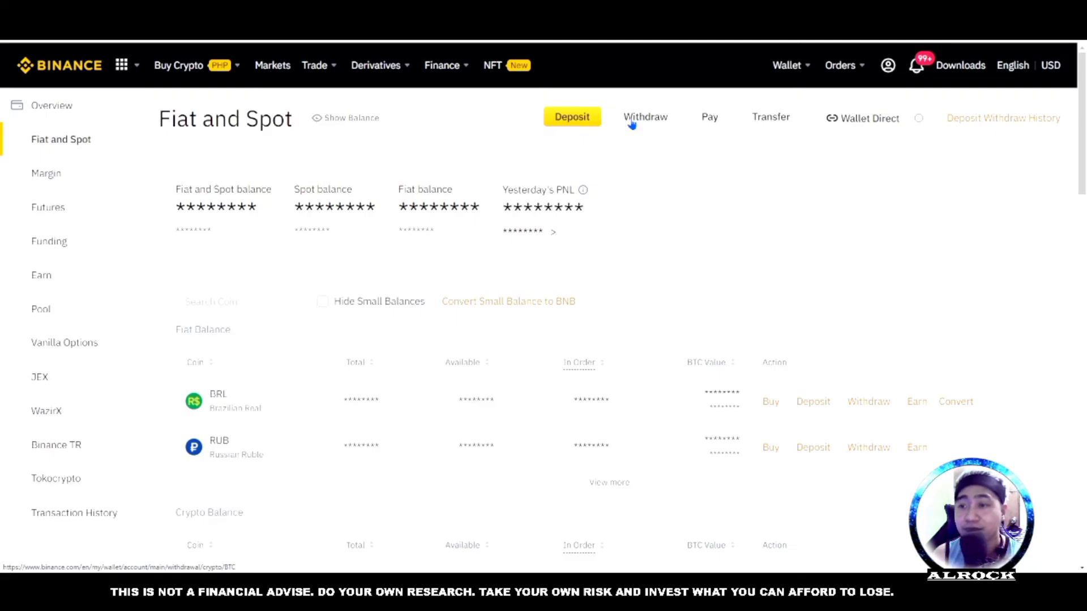
# Switch to Binance and start a crypto withdrawal from the Fiat and Spot wallet with USDT as the coin.
pyautogui.click(631, 124)
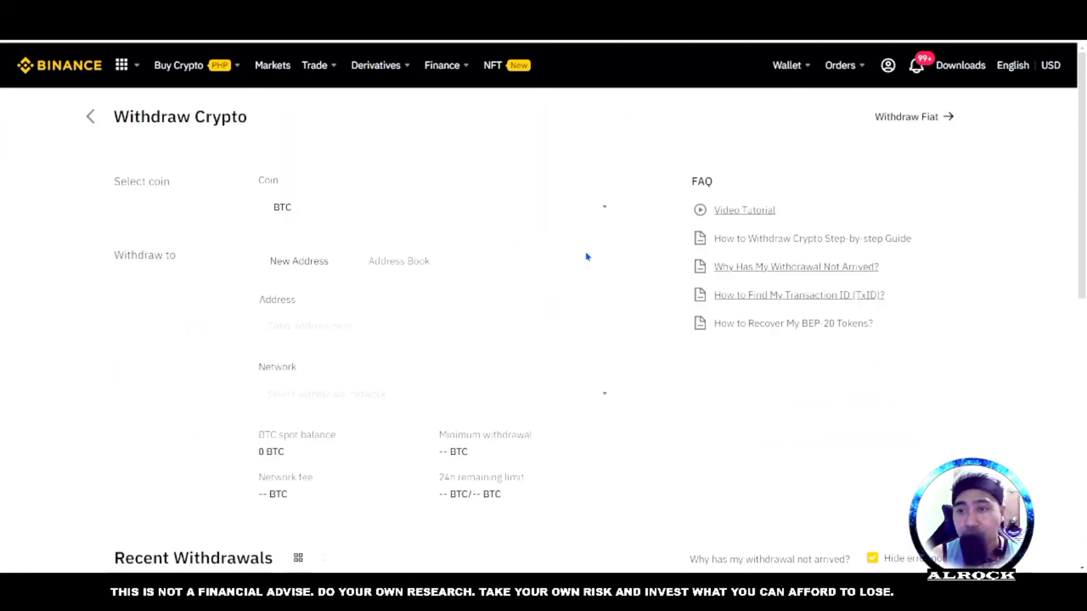
pyautogui.click(334, 221)
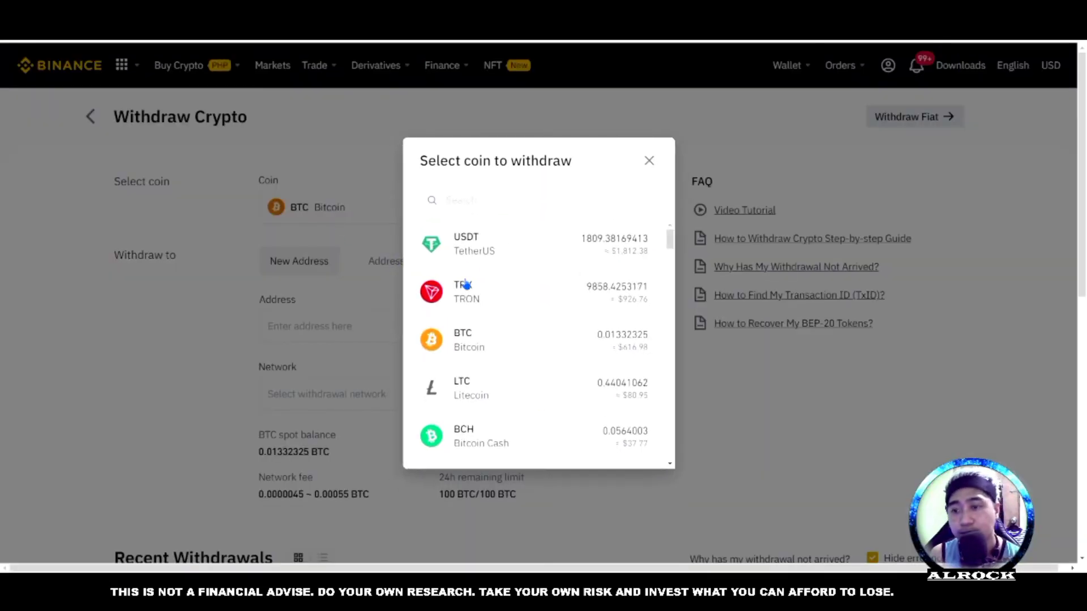
pyautogui.click(475, 255)
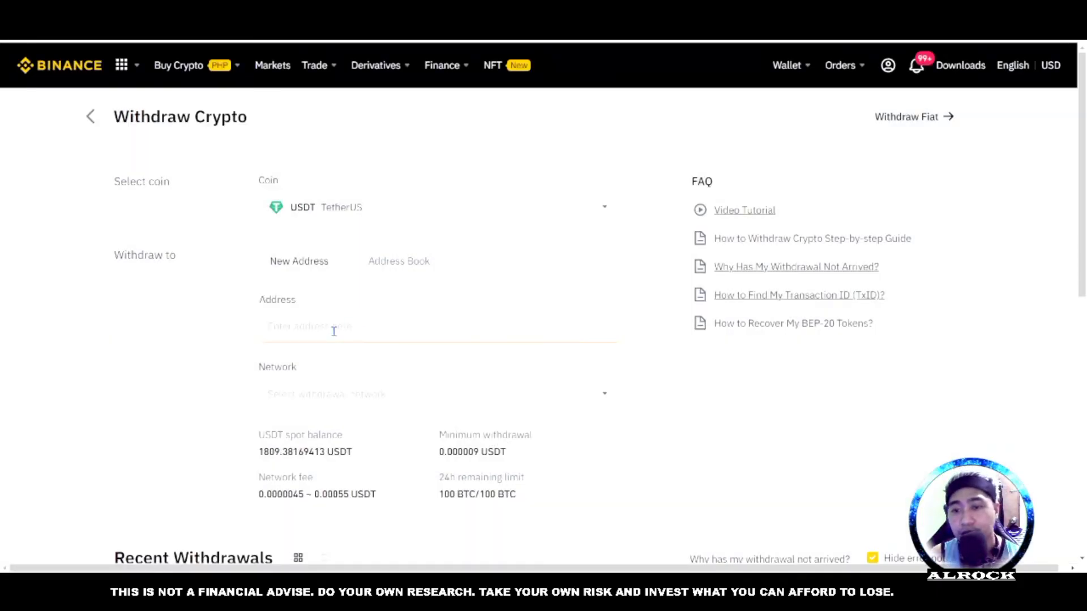
# Paste the copied deposit address as the withdrawal address and check the matched network and amount section.
pyautogui.rightClick(353, 331)
pyautogui.click(362, 416)
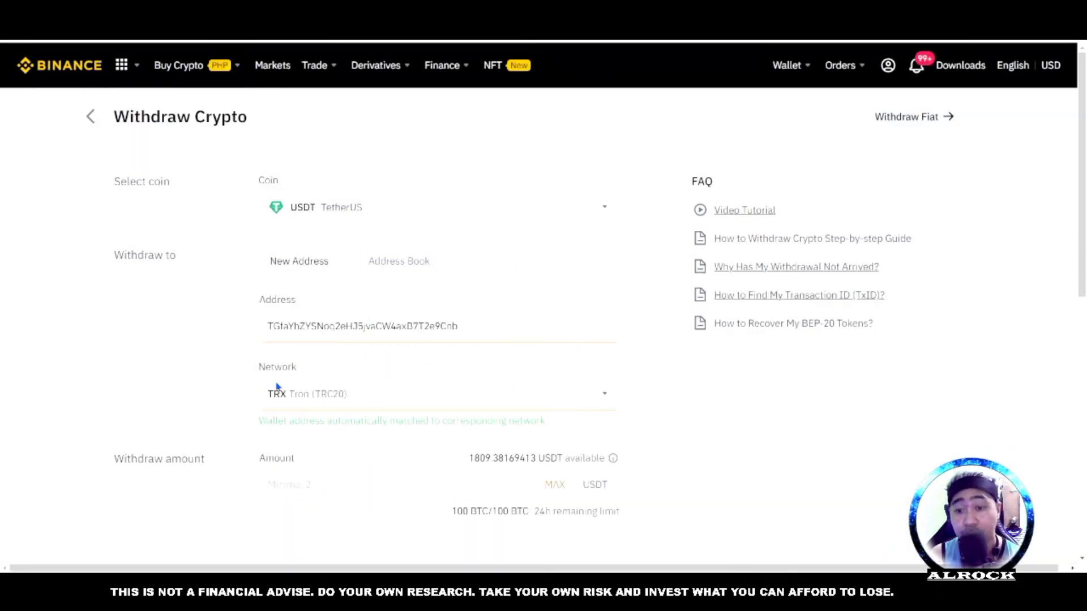
pyautogui.scroll(-2, 352, 393)
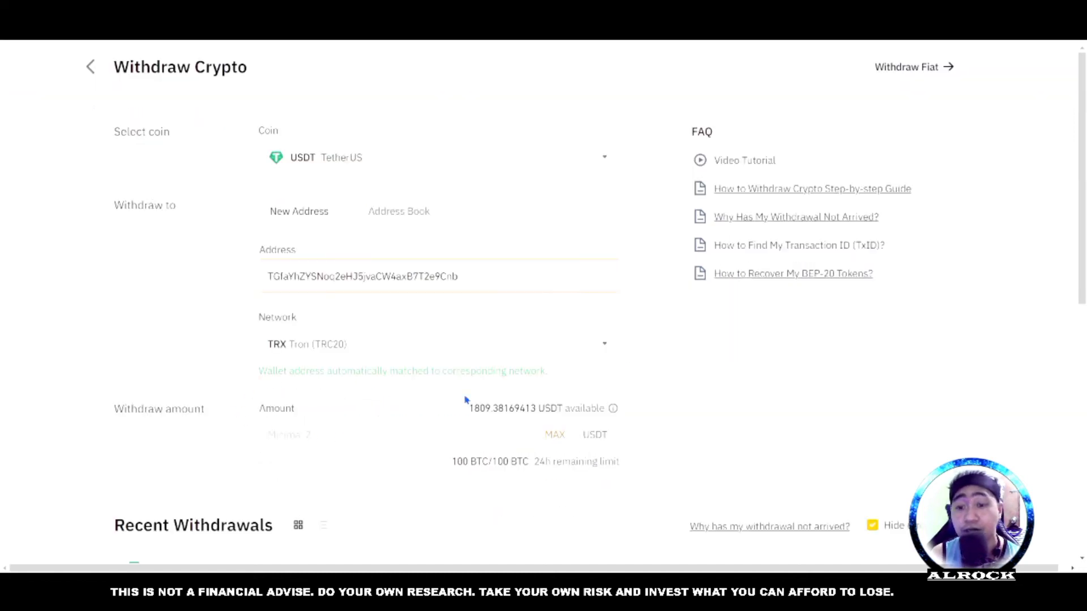
# Set the USDT withdrawal amount to 3 and review the receive amount with its network fee.
pyautogui.click(394, 371)
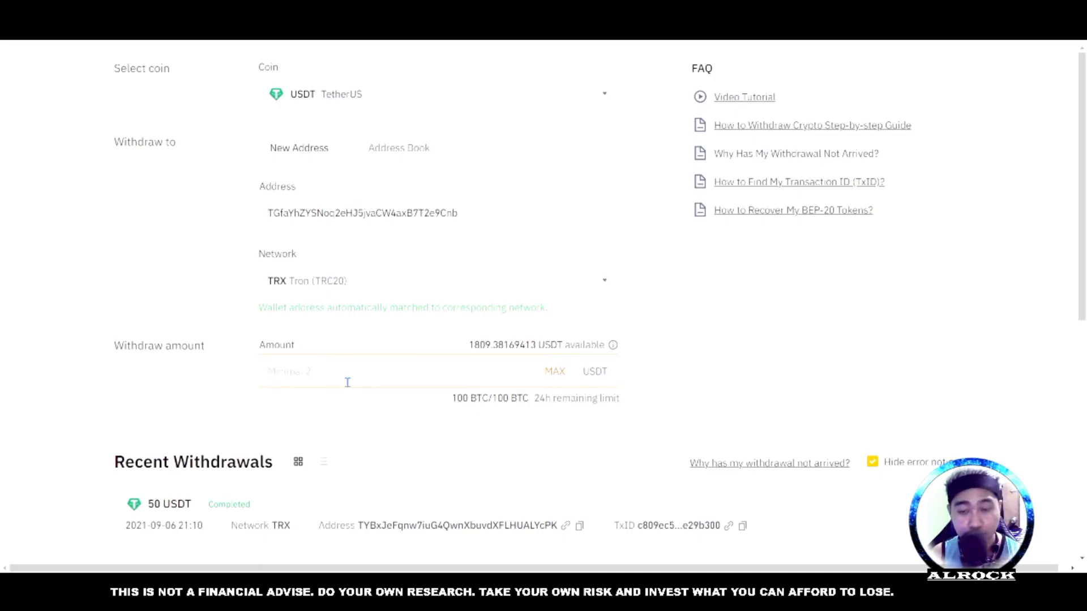
pyautogui.write('3')
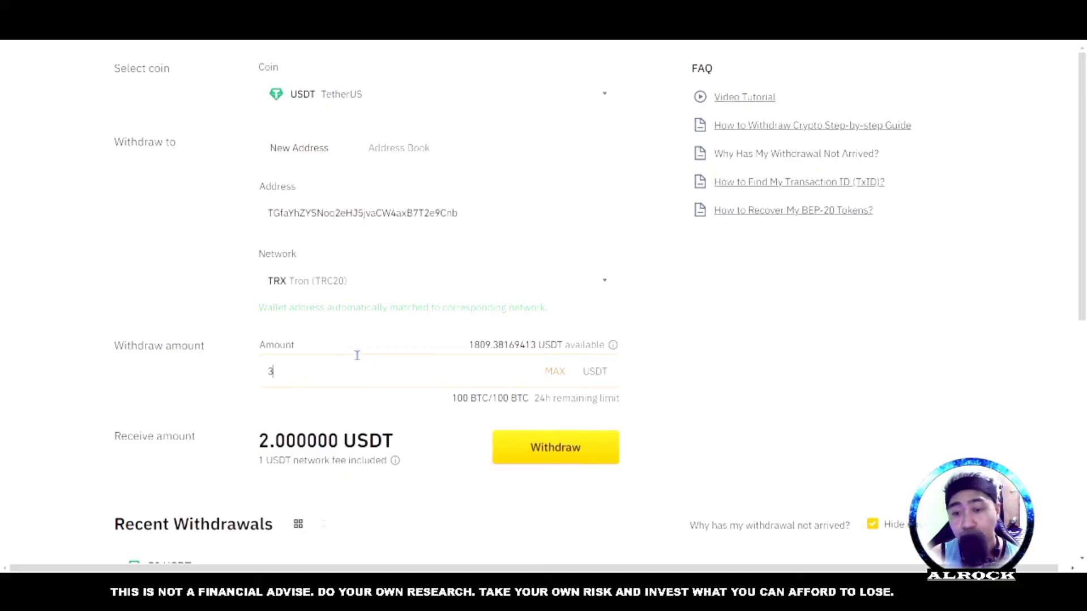
pyautogui.scroll(-2, 357, 354)
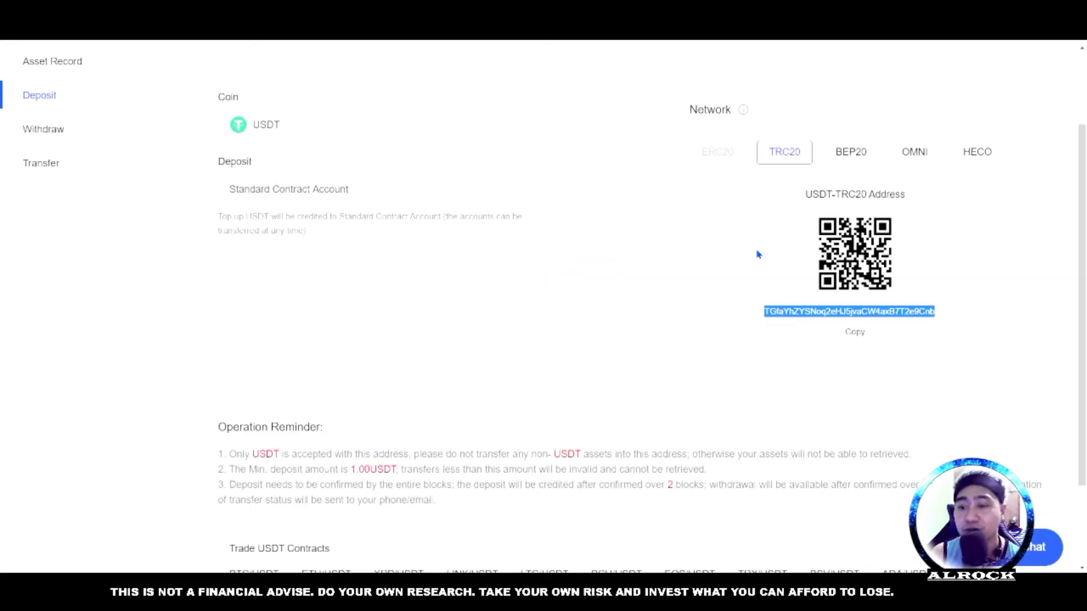
# Switch back to Bingbon and compare the Standard Contract Account and Fund Account balances under My Assets.
pyautogui.scroll(-2, 757, 252)
pyautogui.scroll(2, 757, 252)
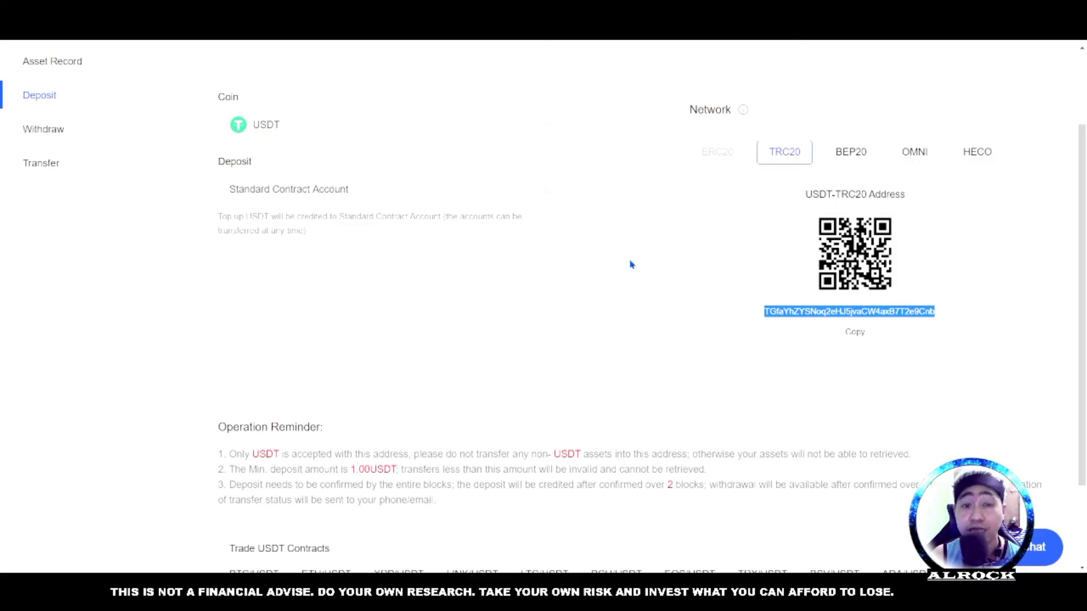
pyautogui.scroll(2, 572, 243)
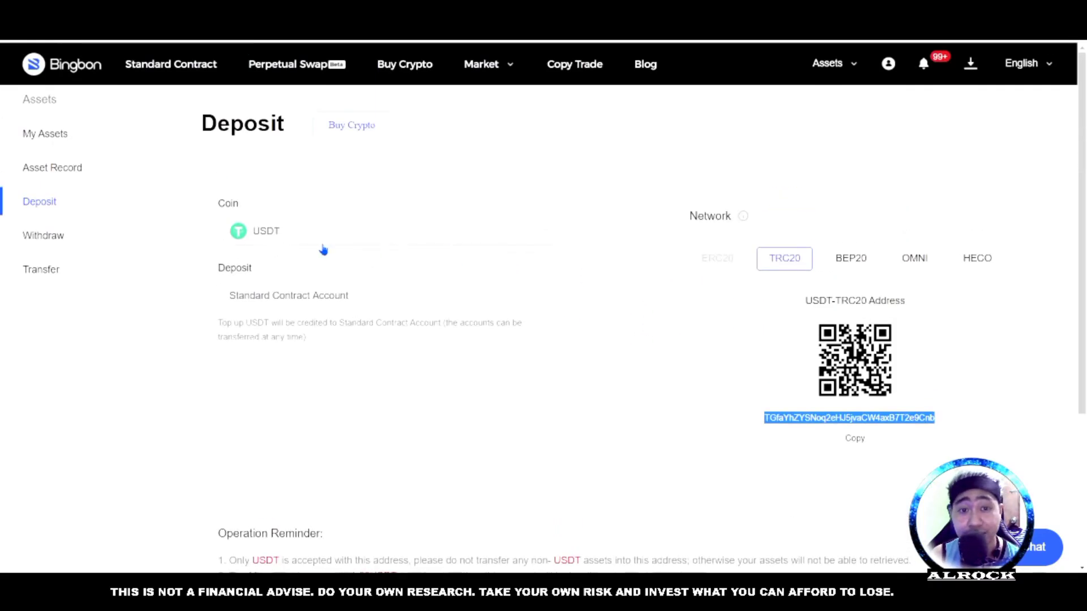
pyautogui.click(52, 136)
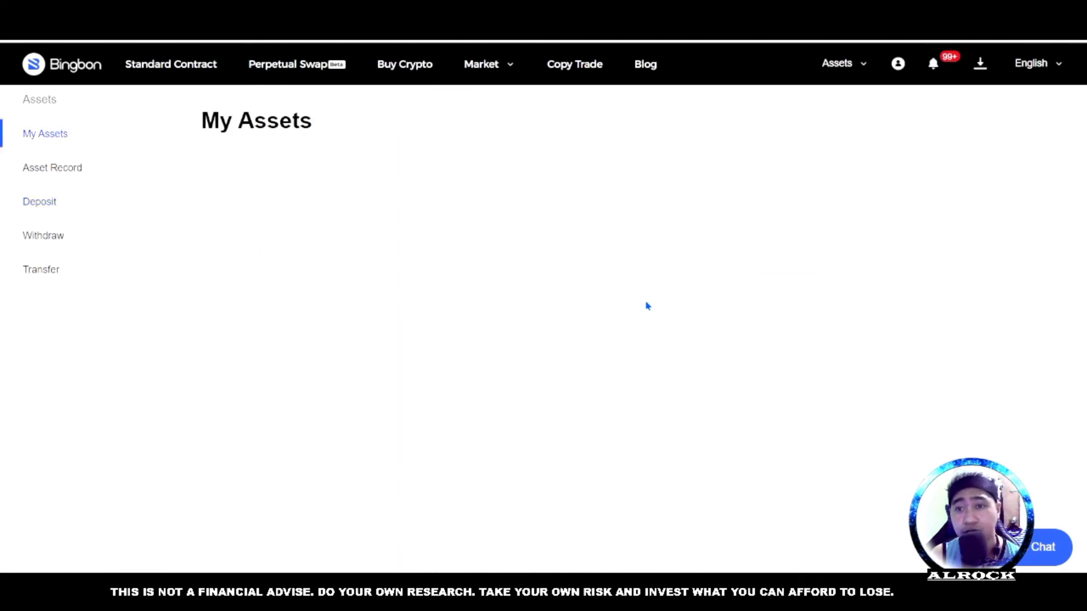
pyautogui.scroll(-1, 663, 287)
pyautogui.scroll(-4, 663, 287)
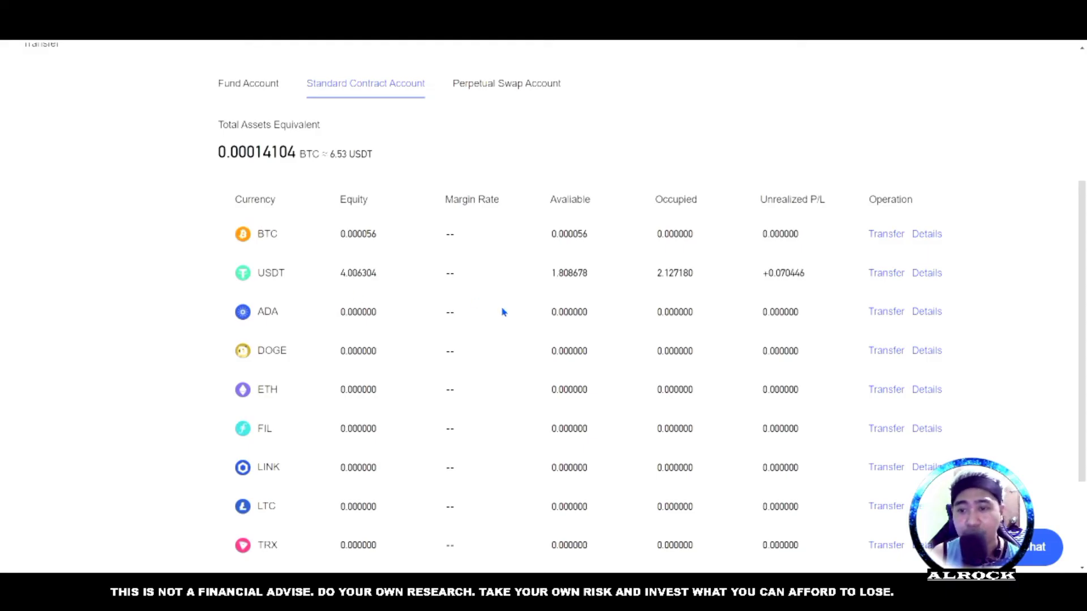
pyautogui.scroll(2, 504, 312)
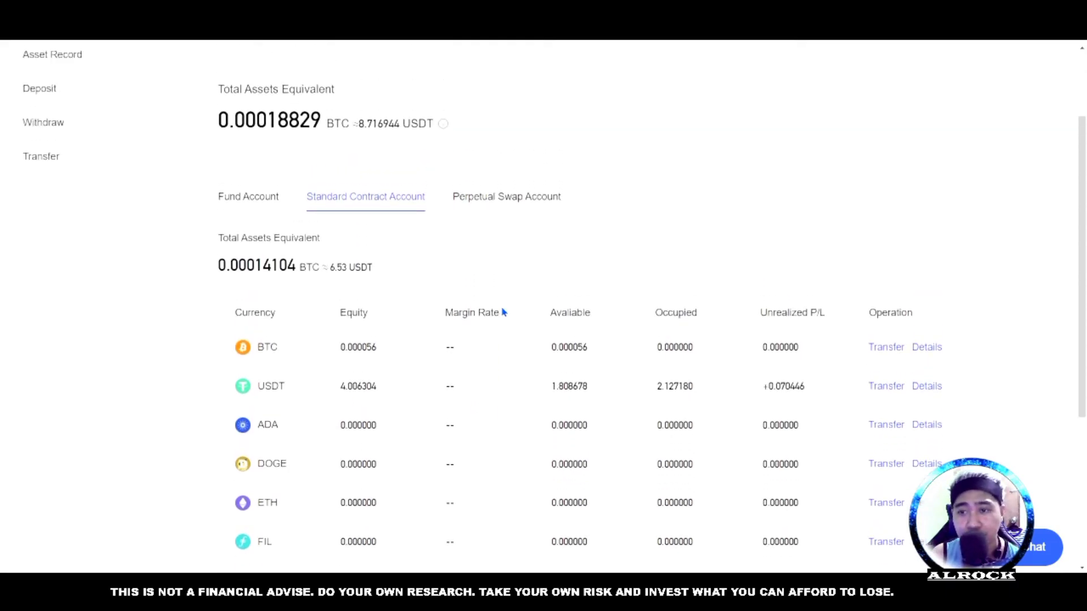
pyautogui.scroll(2, 124, 189)
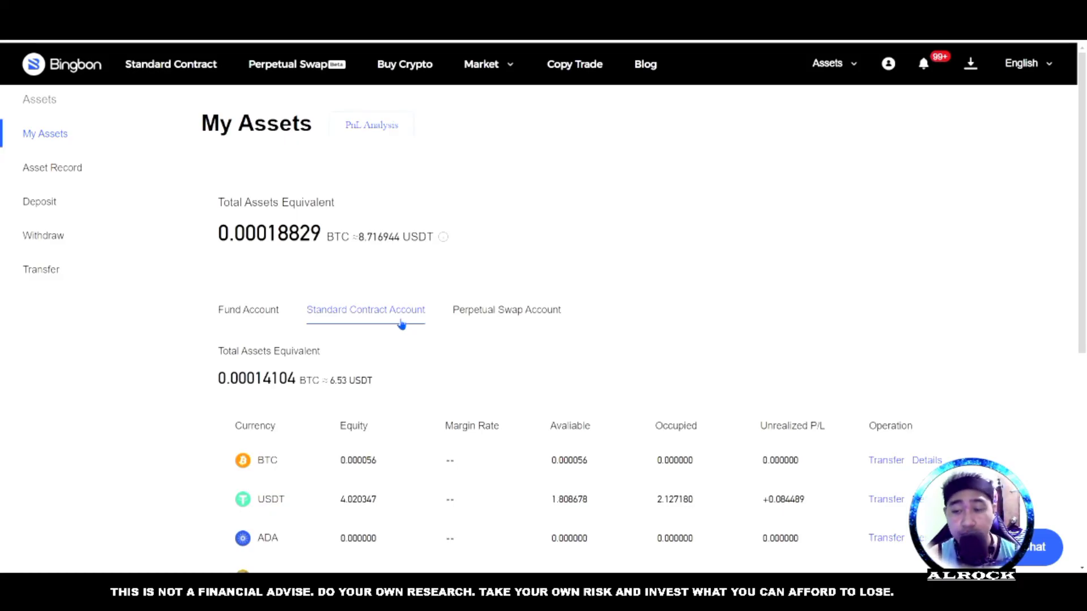
pyautogui.click(253, 312)
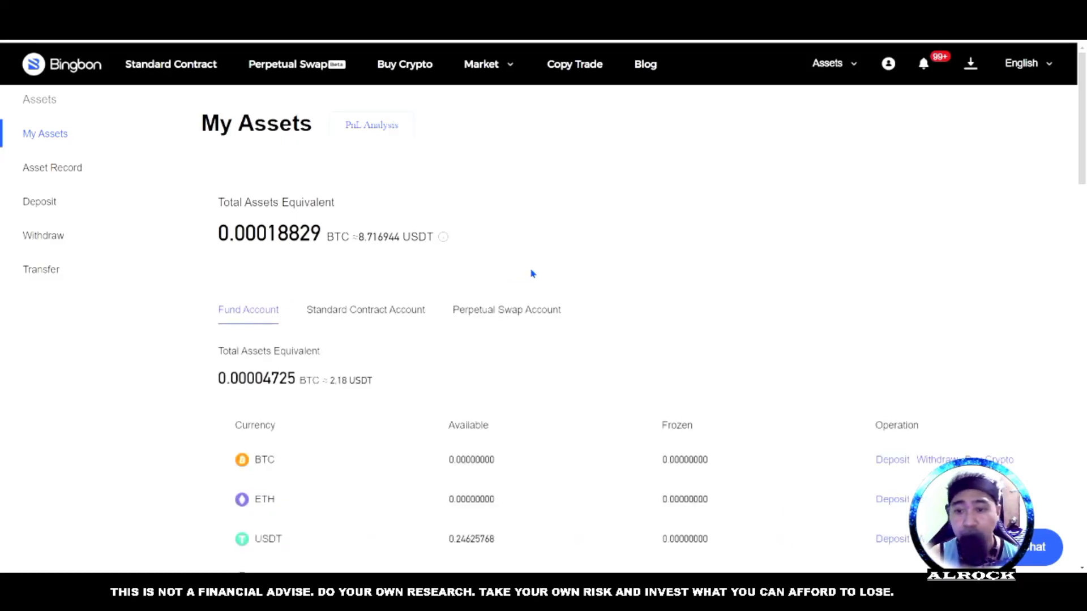
# Prepare a USDT transfer of the full available 0.246257 from the Fund Account to the Standard Contract Account.
pyautogui.click(70, 277)
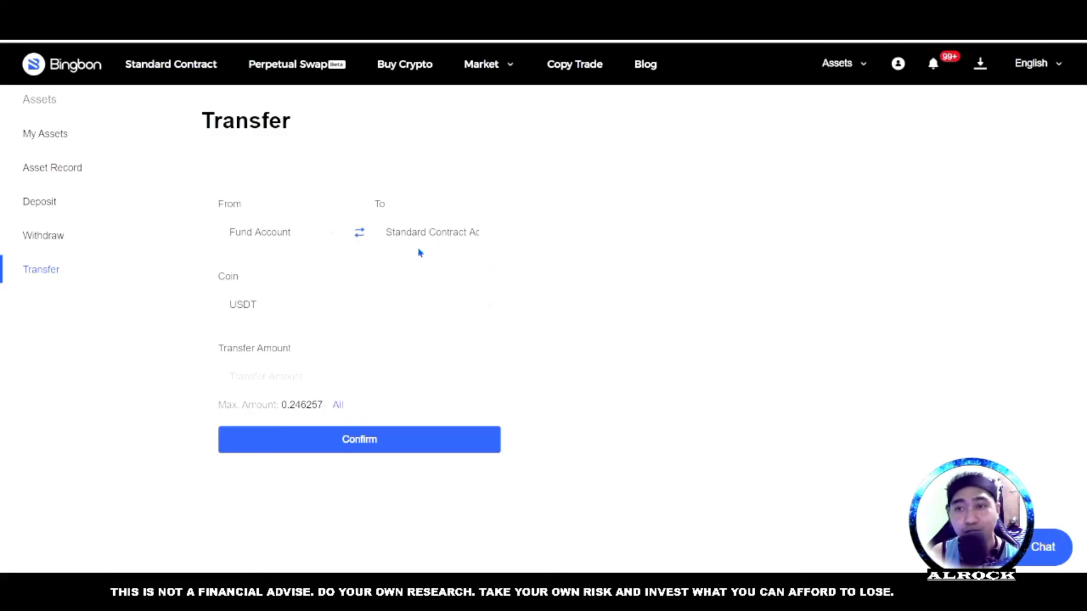
pyautogui.click(312, 379)
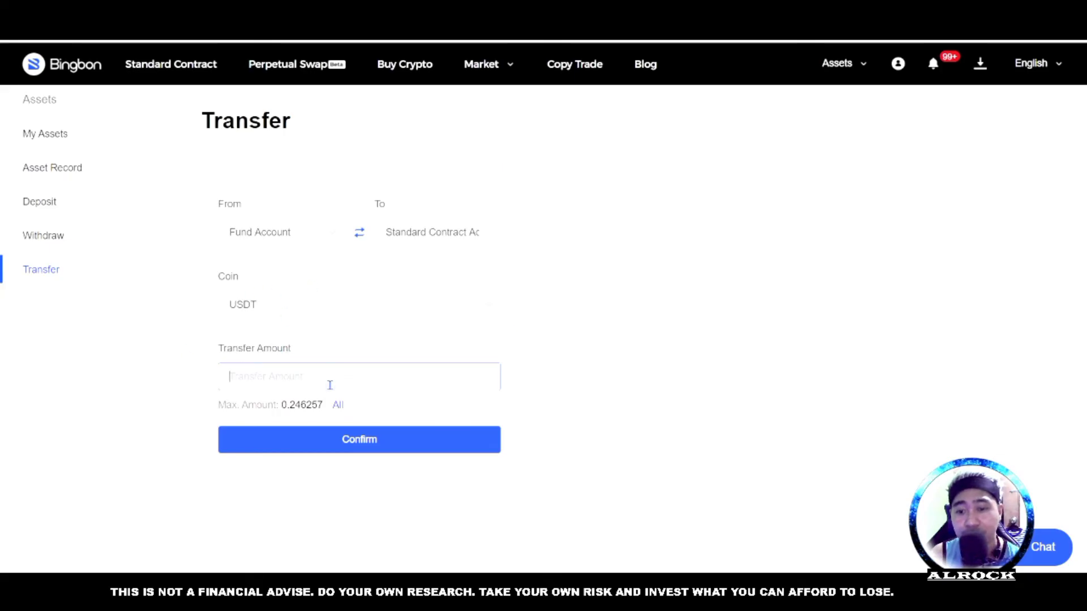
pyautogui.click(338, 406)
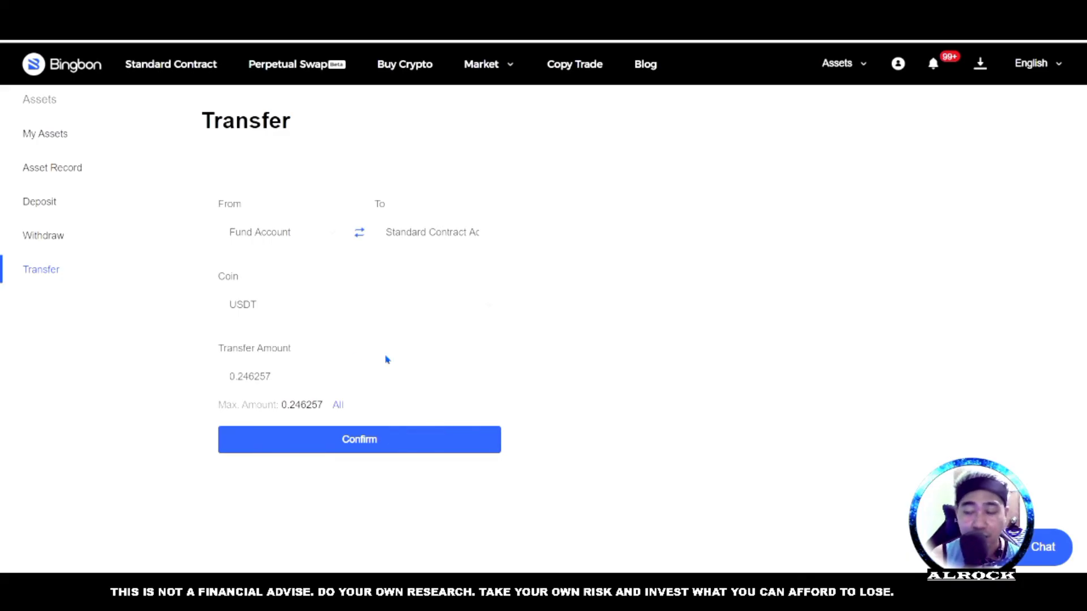
# Return to My Assets and review the Standard Contract Account's currency balances and unrealized profit or loss.
pyautogui.click(47, 135)
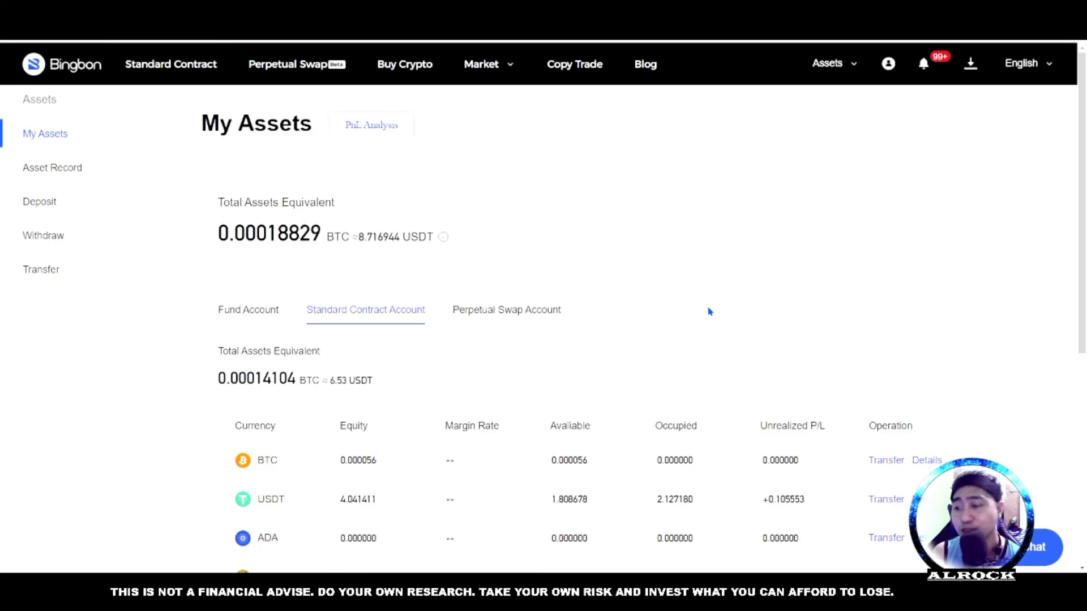
pyautogui.scroll(-2, 710, 311)
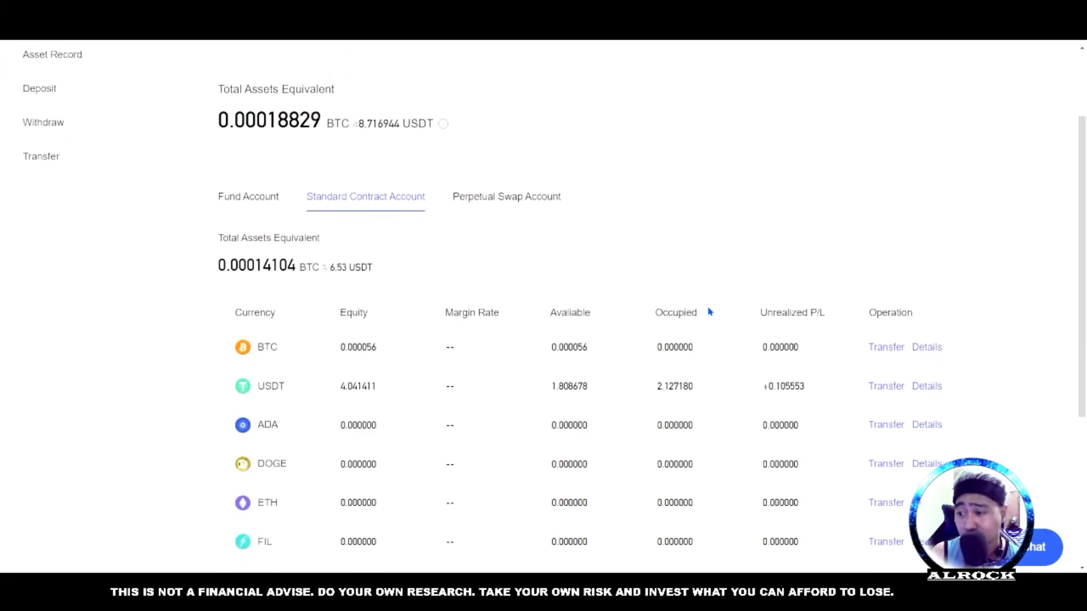
pyautogui.scroll(2, 710, 312)
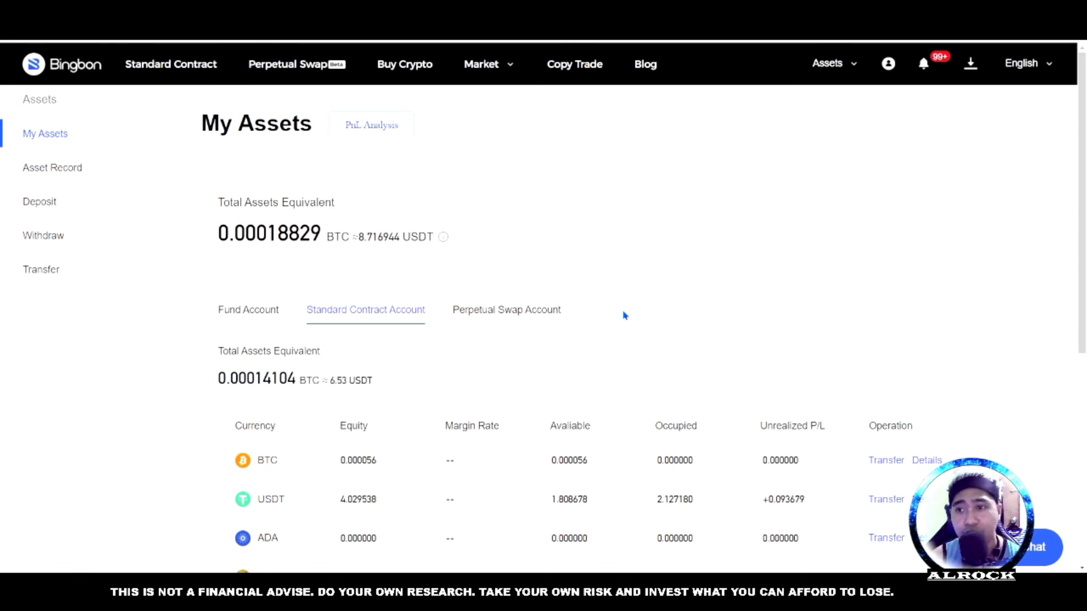
# Open Standard Contract trading, switch the account currency to USDT and examine the open positions and the BTC/USDT chart.
pyautogui.click(201, 64)
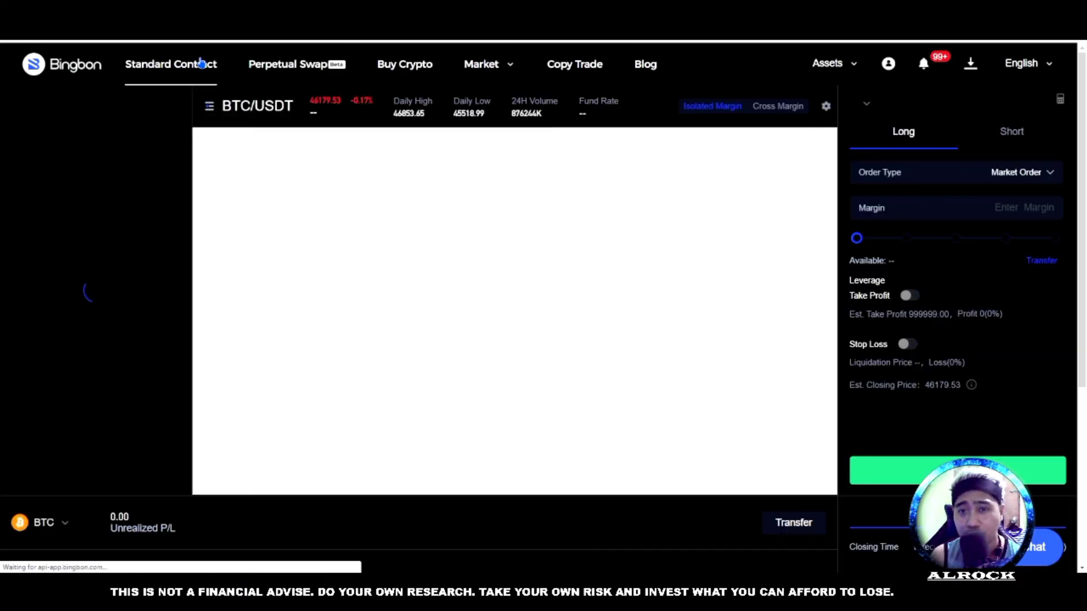
pyautogui.scroll(-5, 304, 304)
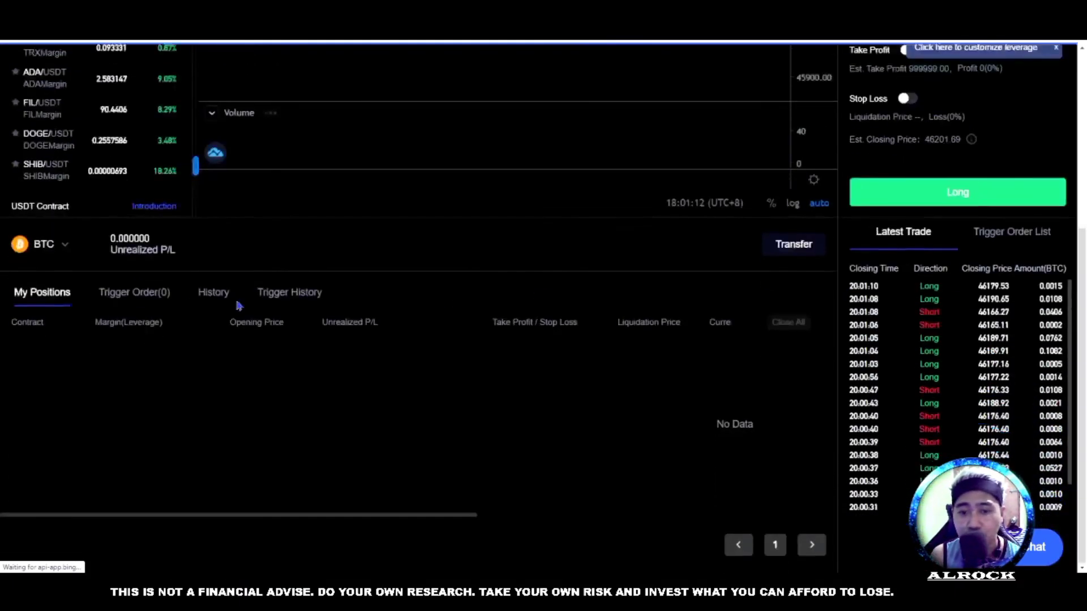
pyautogui.click(55, 249)
pyautogui.click(69, 274)
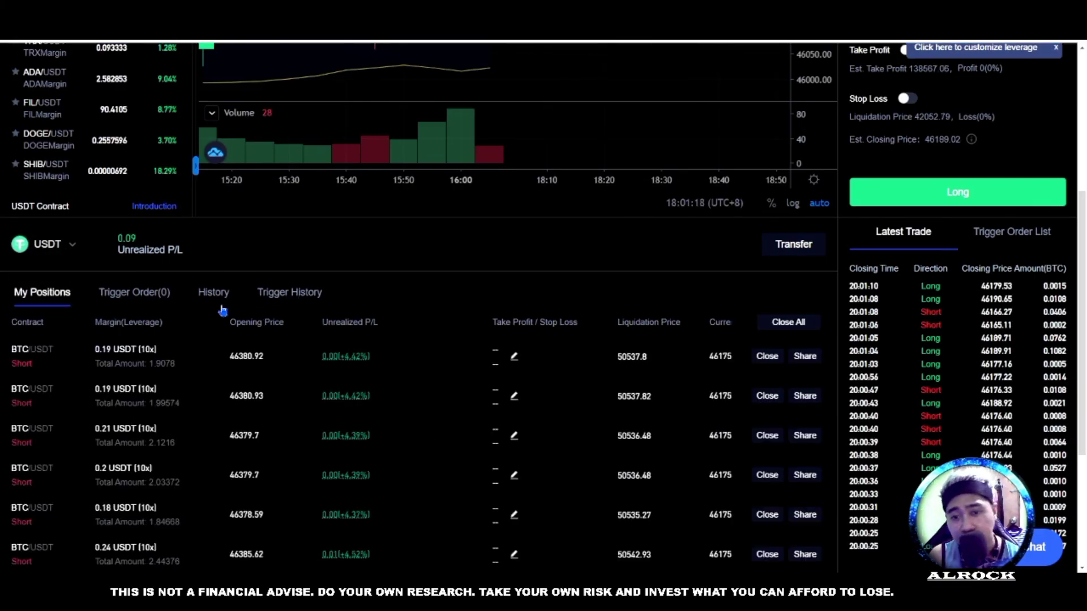
pyautogui.scroll(-2, 436, 297)
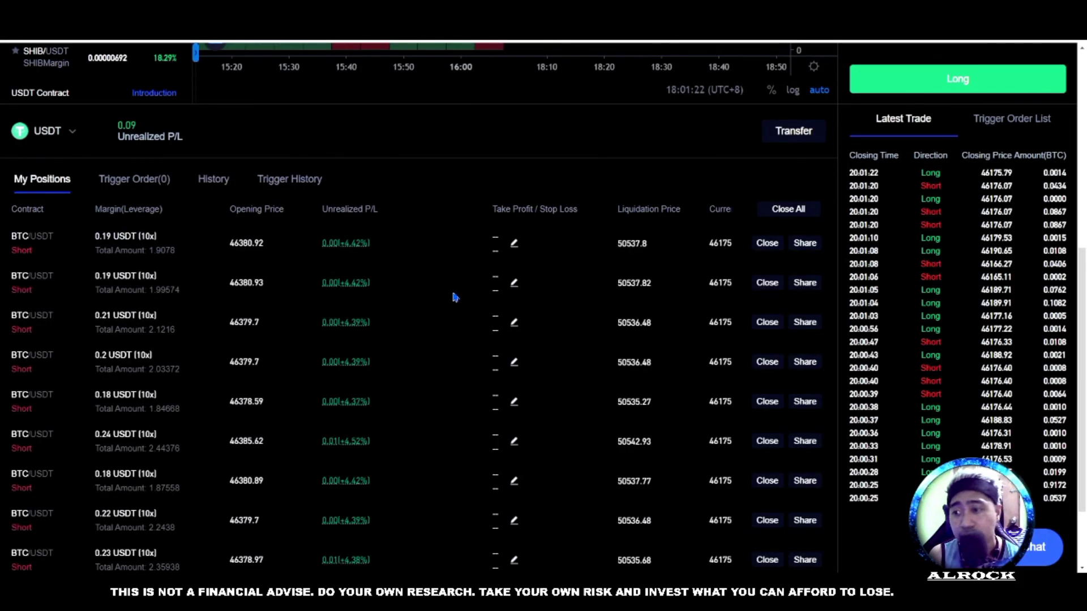
pyautogui.scroll(1, 453, 297)
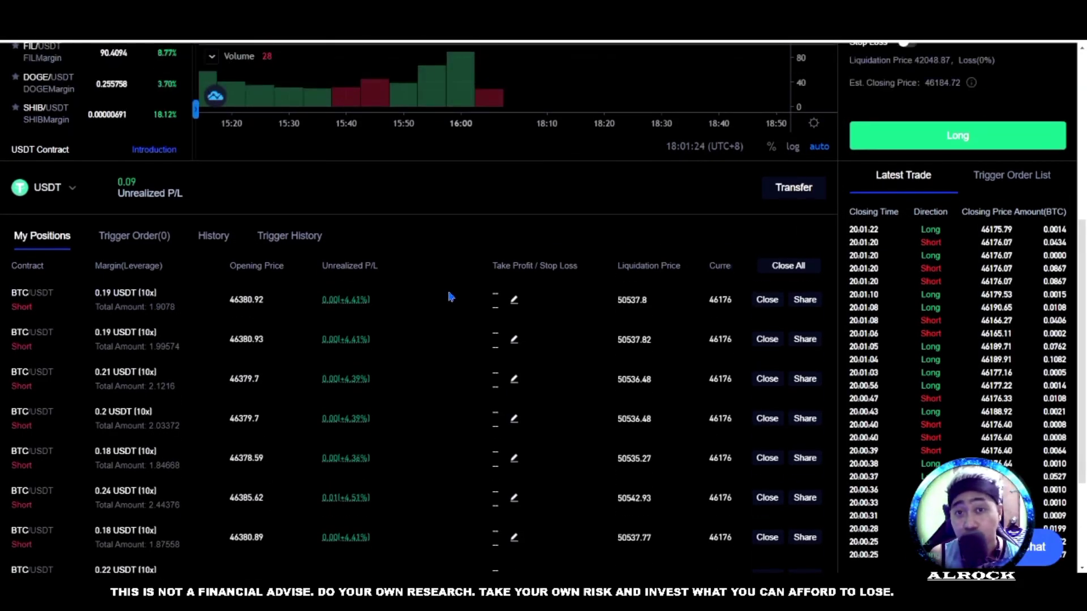
pyautogui.scroll(1, 450, 297)
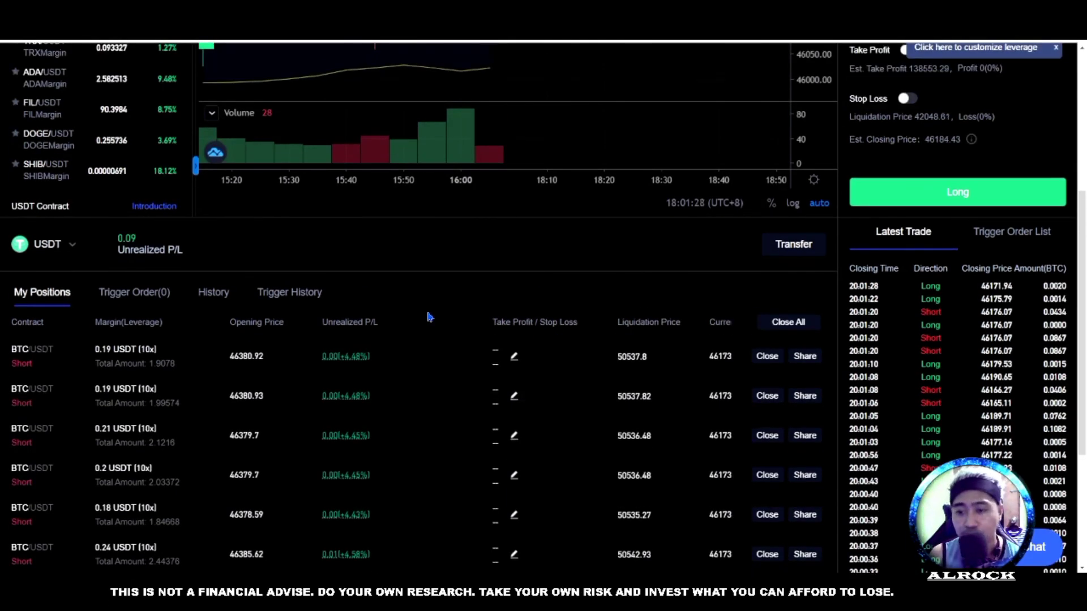
pyautogui.scroll(-1, 436, 314)
pyautogui.scroll(3, 476, 310)
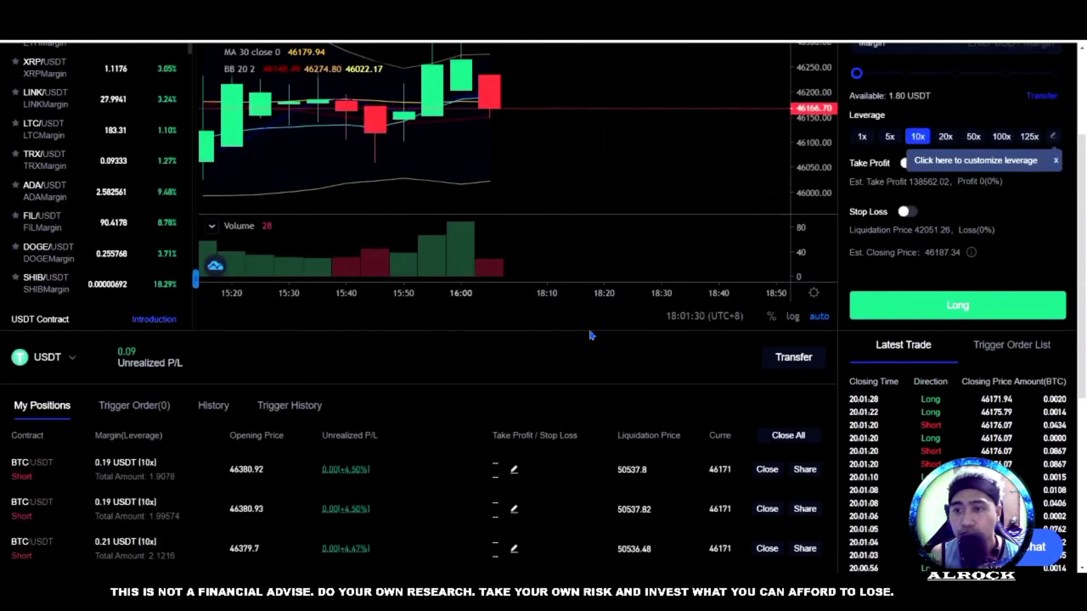
pyautogui.scroll(3, 572, 331)
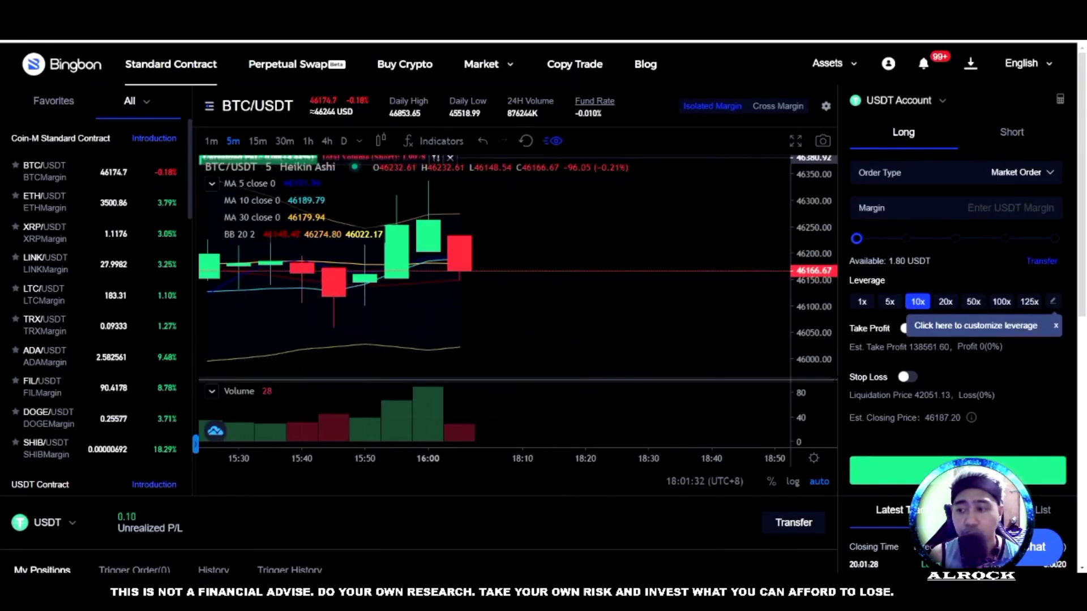